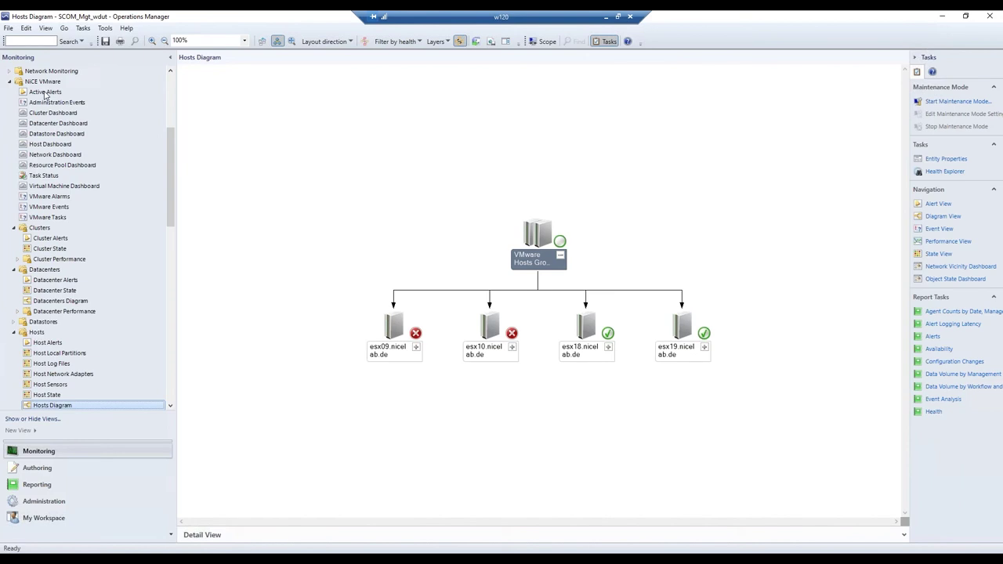
# Step: Show the NiCE VMware active alerts sorted by age, with the Name column widened to fit the full alert names
pyautogui.click(44, 93)
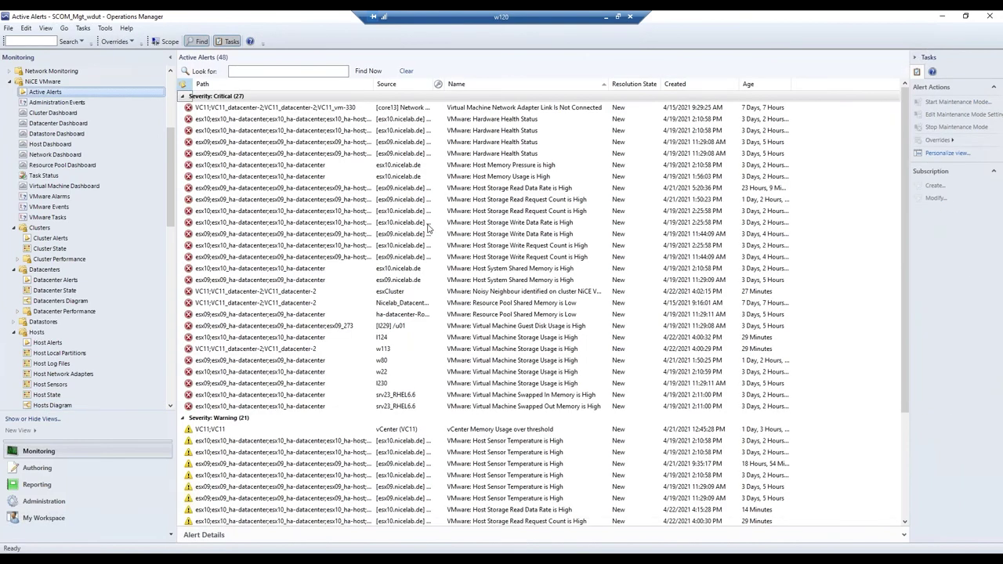
pyautogui.click(488, 269)
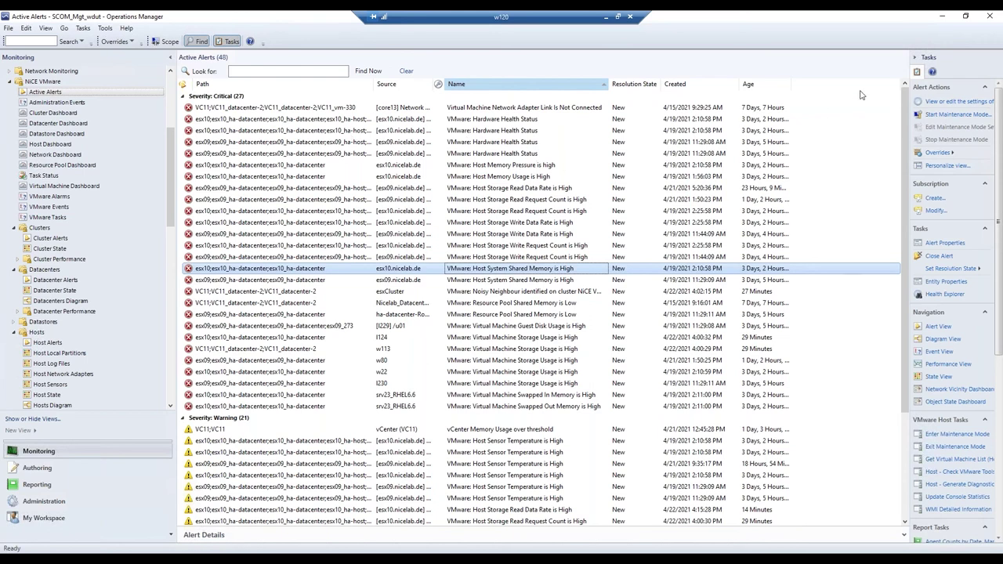
pyautogui.click(749, 84)
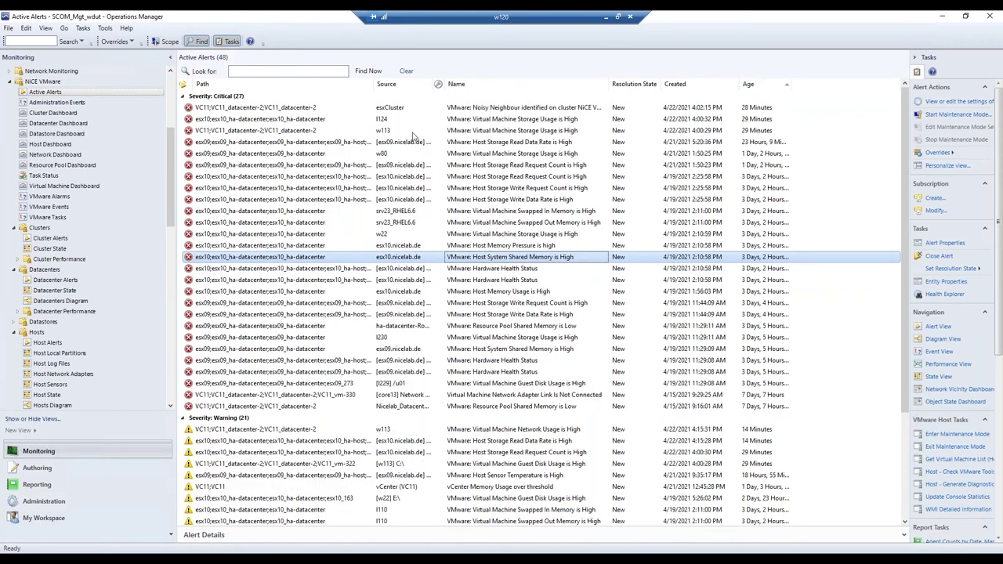
pyautogui.moveTo(609, 84); pyautogui.dragTo(652, 84)
# Step: Review the alert description and object details of the critical Noisy Neighbour alert on esxCluster
pyautogui.click(548, 109)
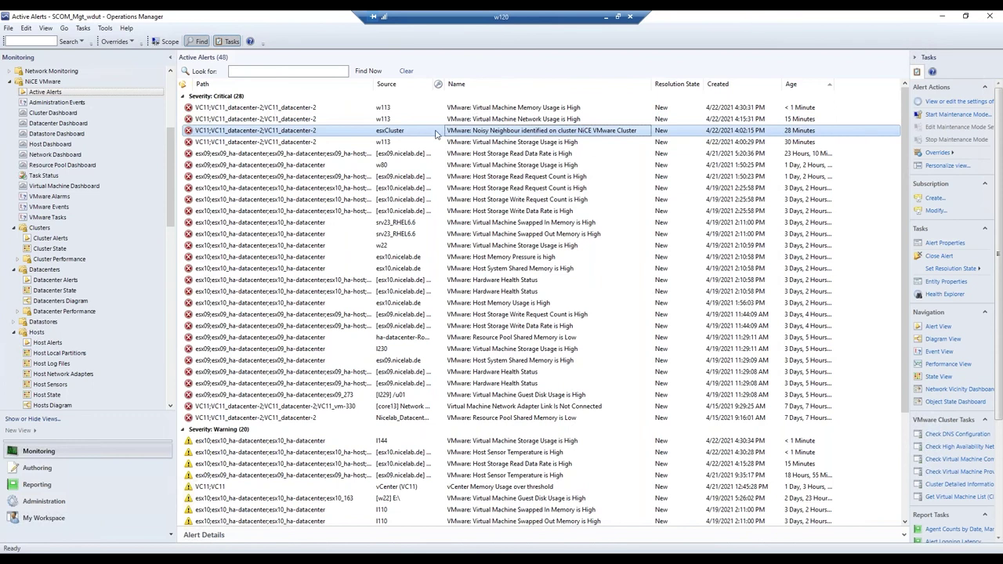
pyautogui.doubleClick(492, 134)
pyautogui.scroll(-3, 454, 333)
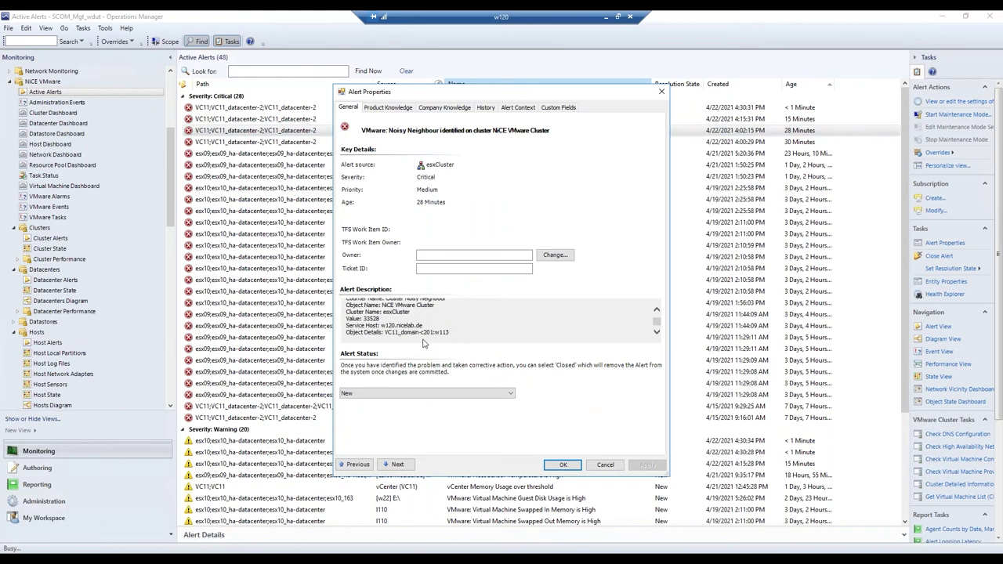
pyautogui.moveTo(435, 330); pyautogui.dragTo(450, 332)
pyautogui.click(662, 92)
# Step: Read the product knowledge for the "VMware: Virtual Machine Network Usage is High" alert on w113
pyautogui.click(482, 109)
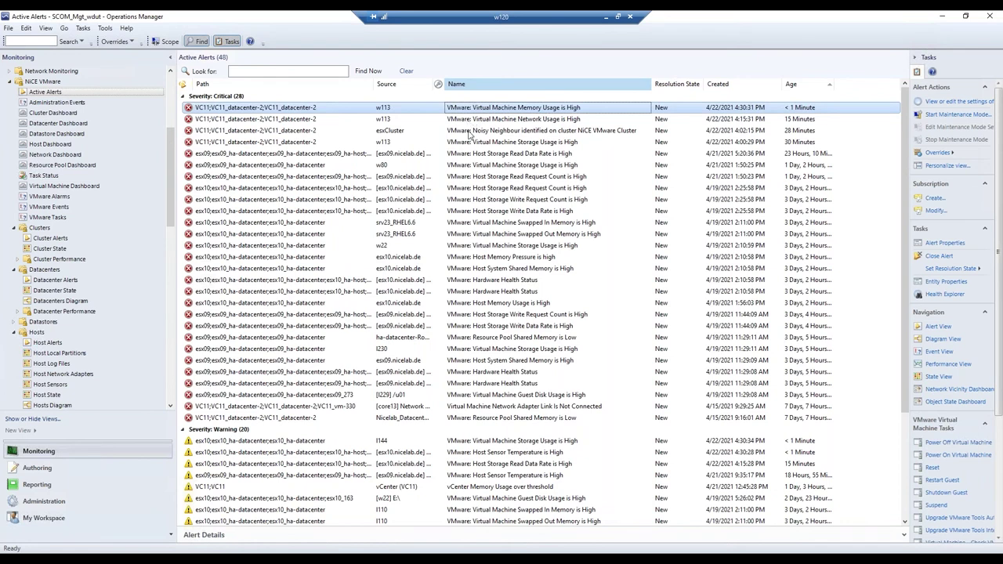
pyautogui.click(383, 131)
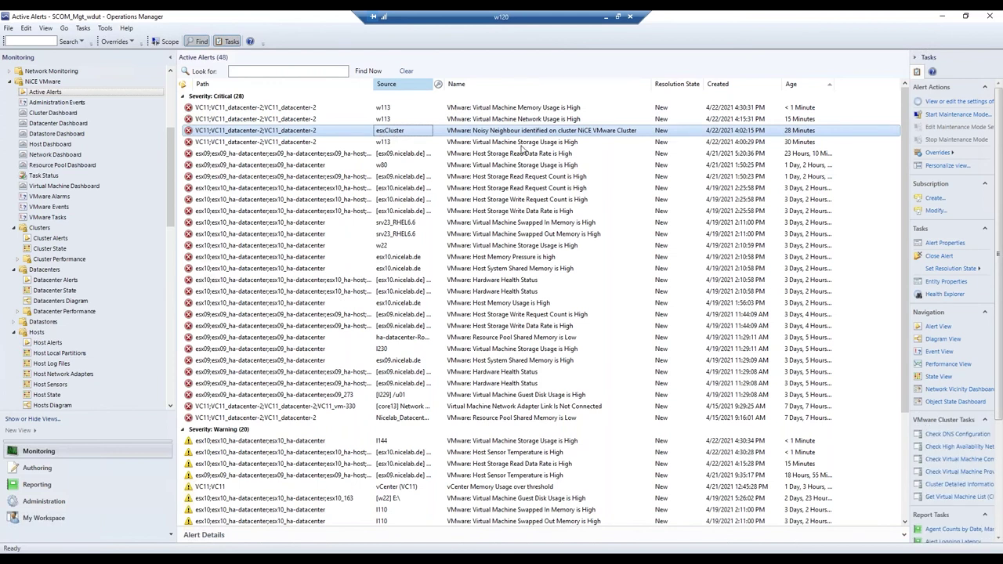
pyautogui.doubleClick(515, 119)
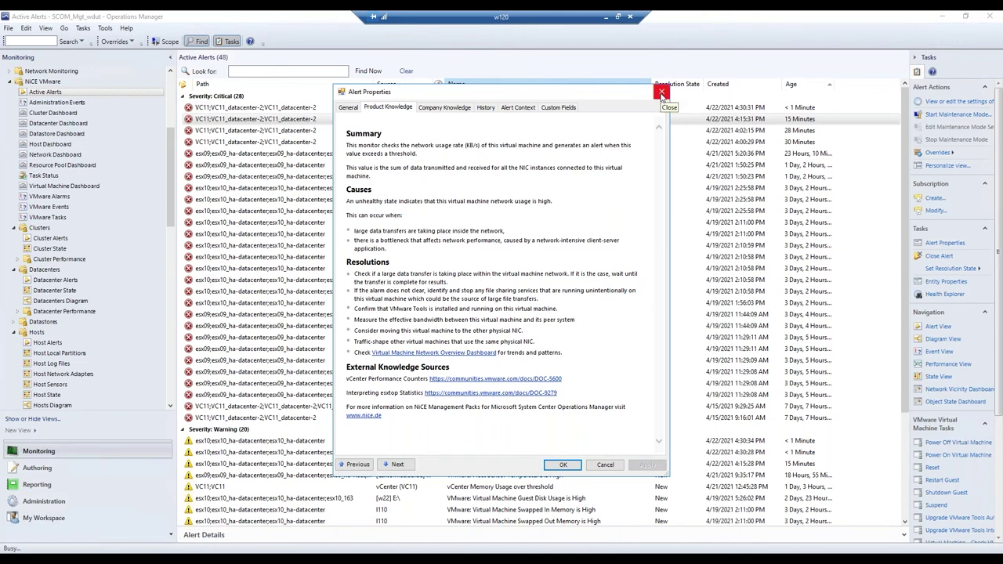
pyautogui.click(662, 93)
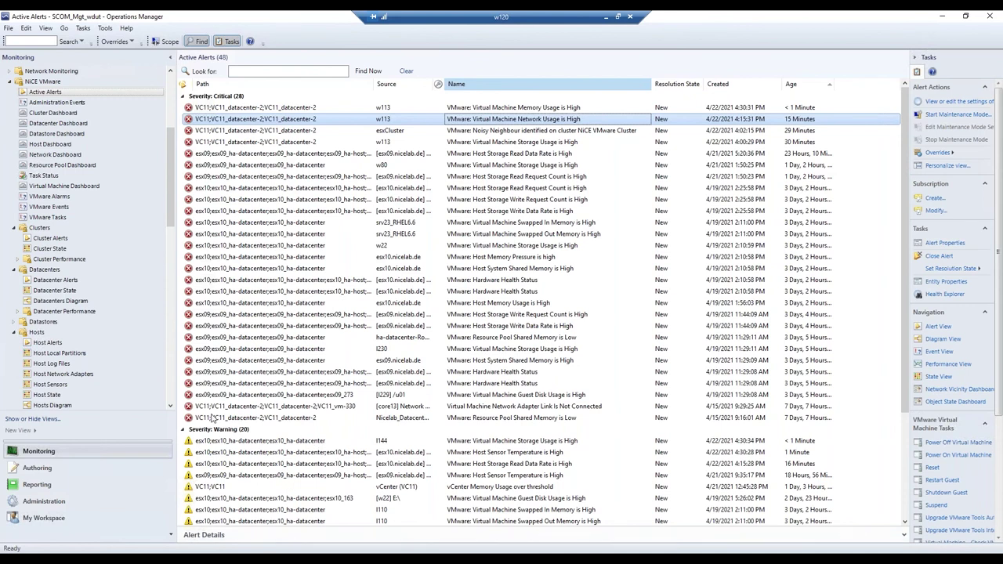
pyautogui.click(494, 465)
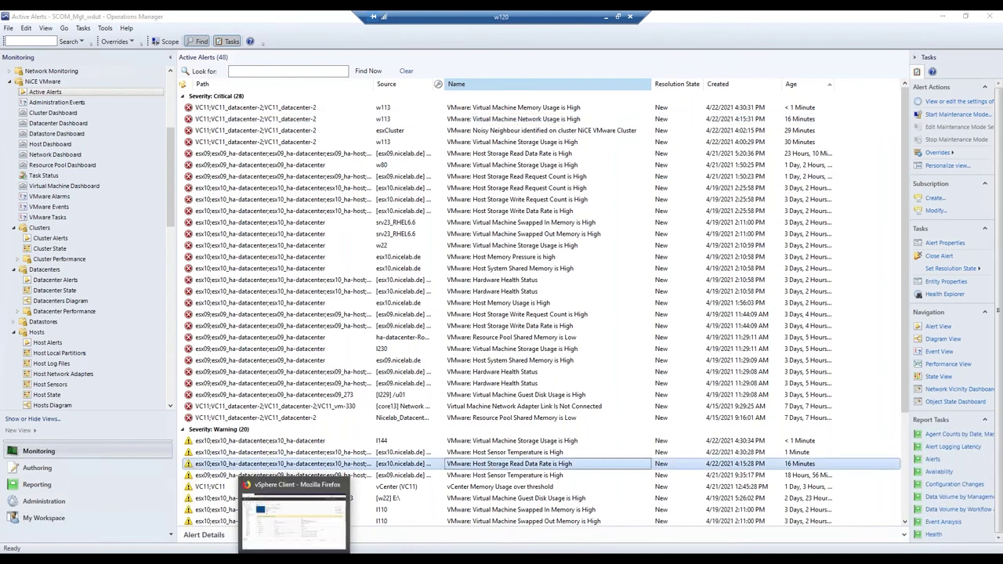
# Step: Switch to vSphere Client and check which host runs core23 and that host's summary
pyautogui.click(298, 514)
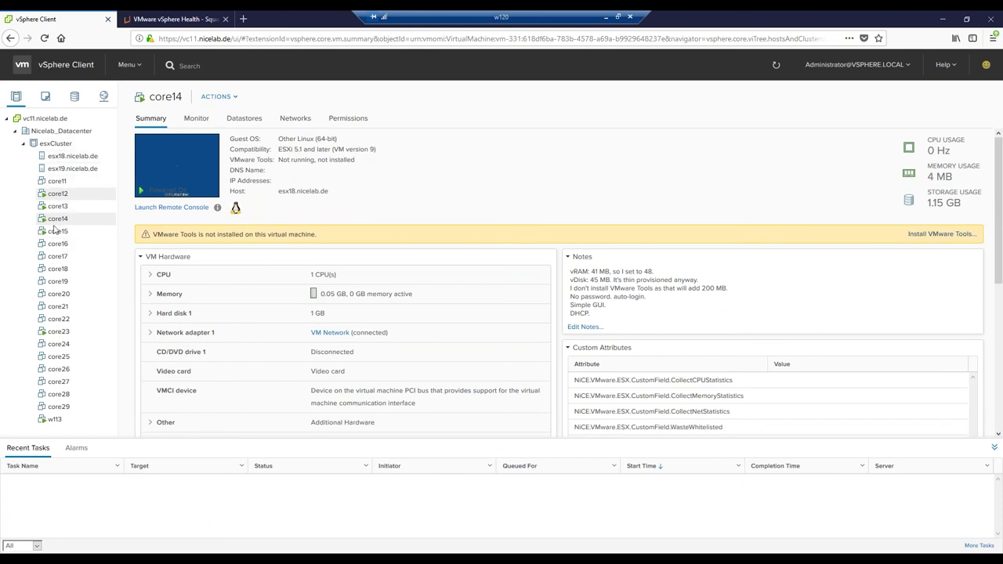
pyautogui.click(51, 338)
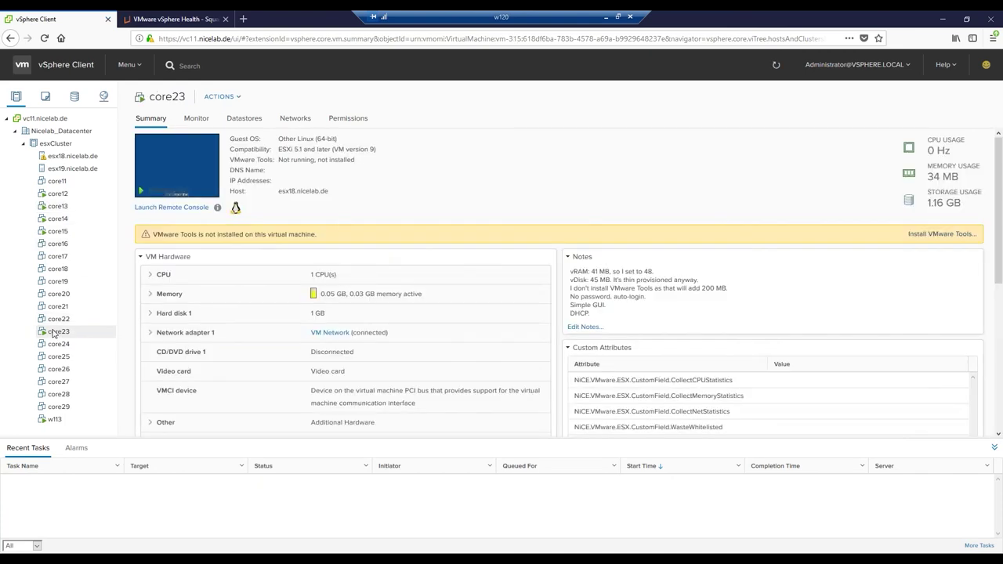
pyautogui.moveTo(279, 191)
pyautogui.mouseDown()
pyautogui.moveTo(305, 192)
pyautogui.moveTo(294, 191)
pyautogui.mouseUp()
pyautogui.click(299, 192)
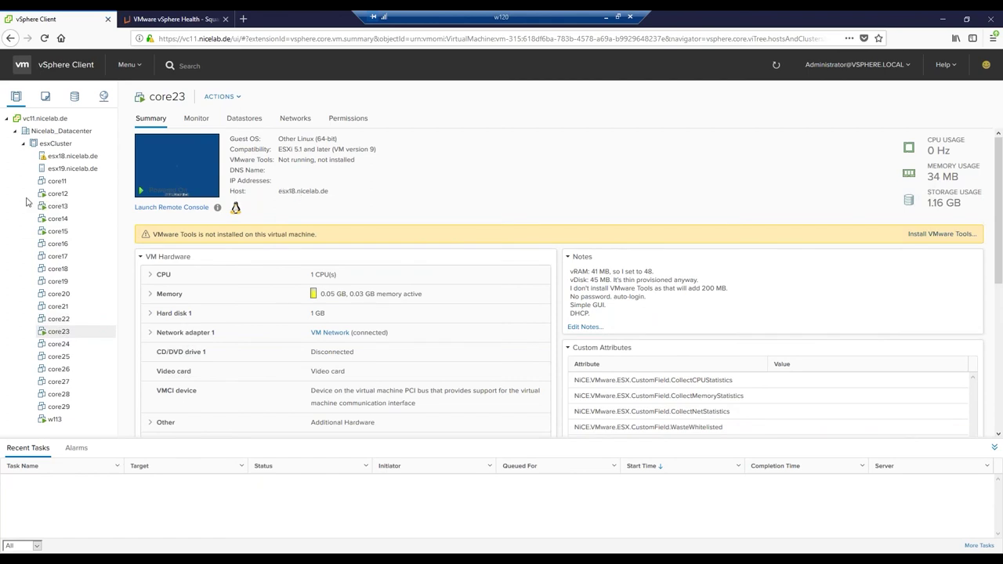
pyautogui.click(43, 161)
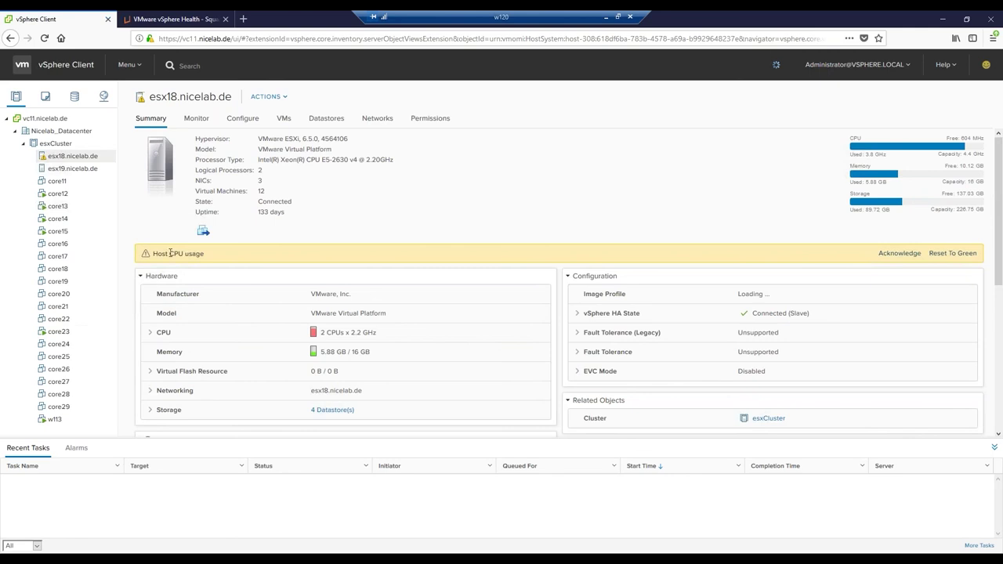
pyautogui.click(59, 332)
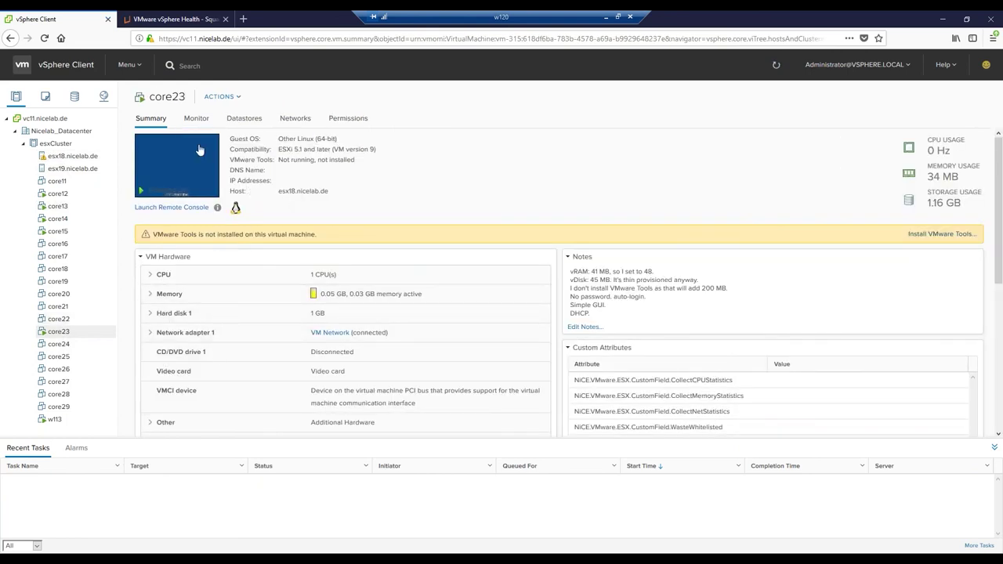
pyautogui.click(222, 97)
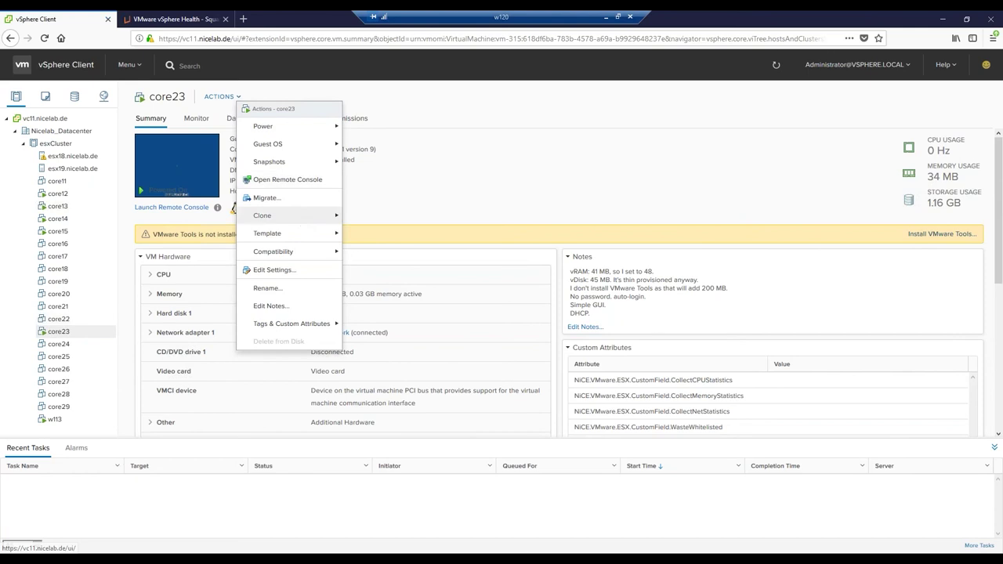
pyautogui.click(284, 199)
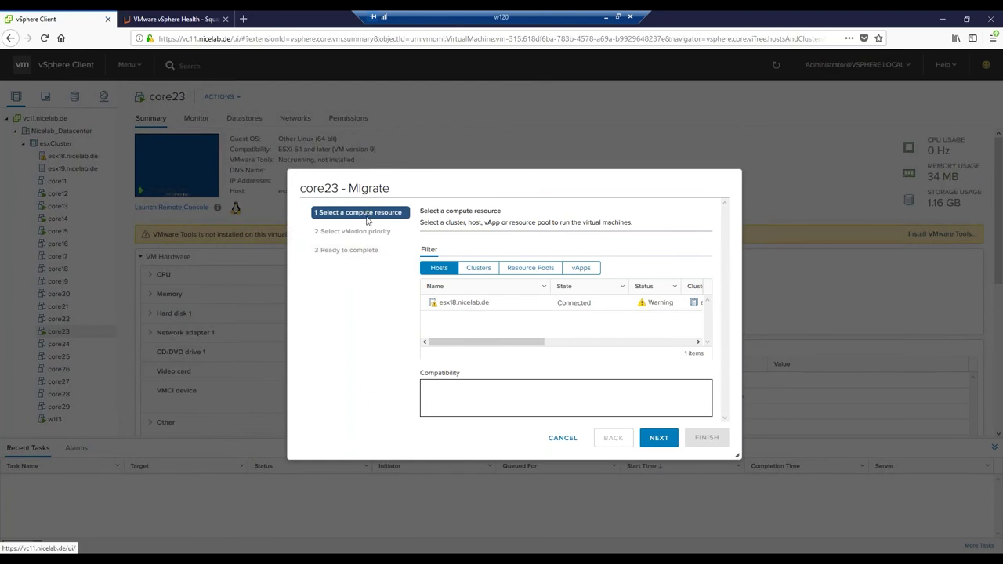
pyautogui.click(486, 305)
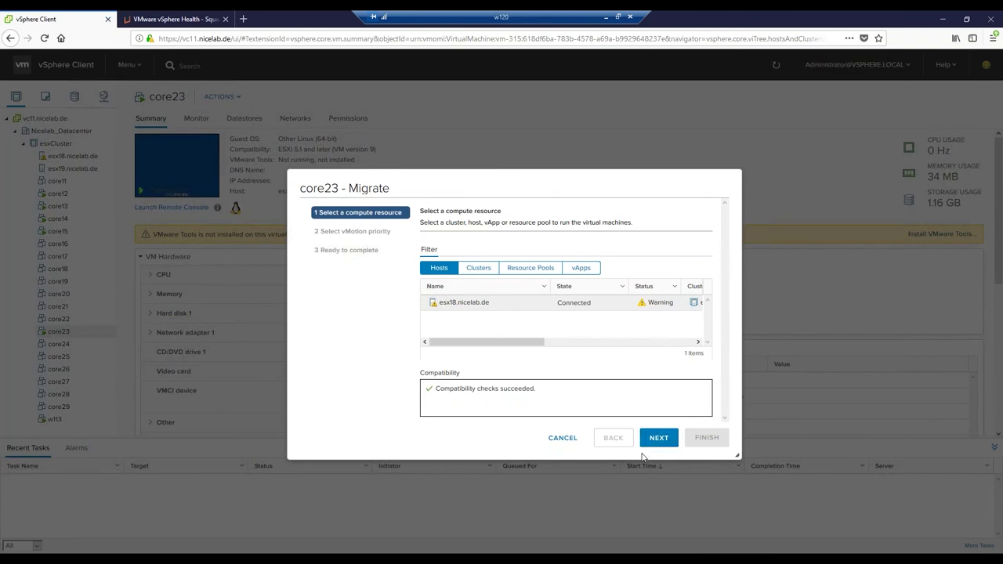
pyautogui.click(558, 441)
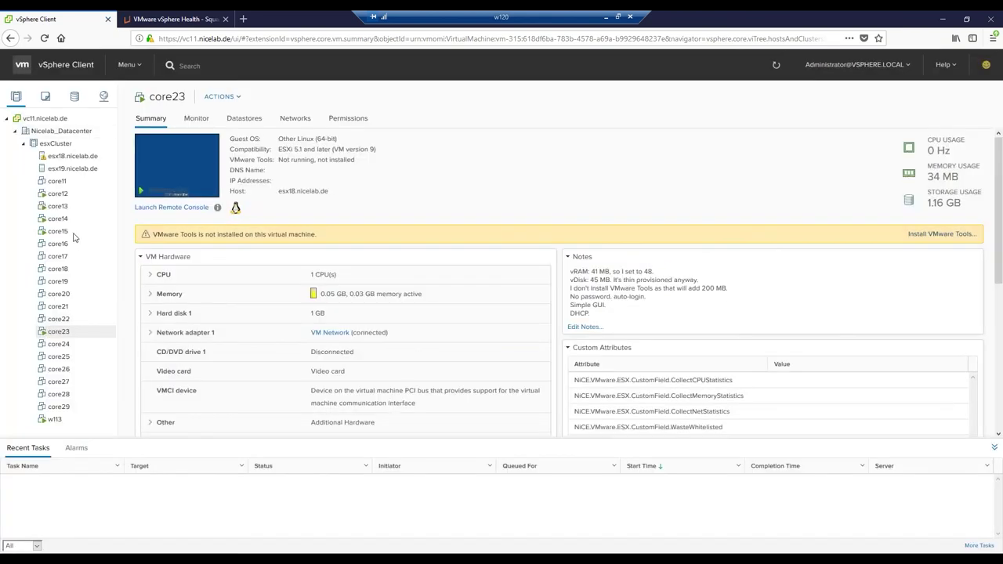
pyautogui.click(72, 233)
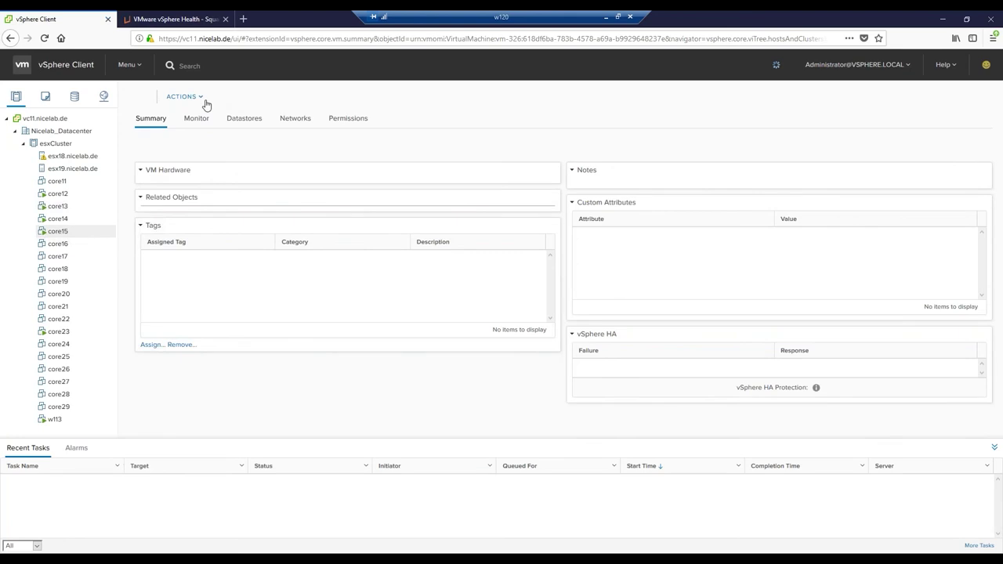
pyautogui.click(219, 97)
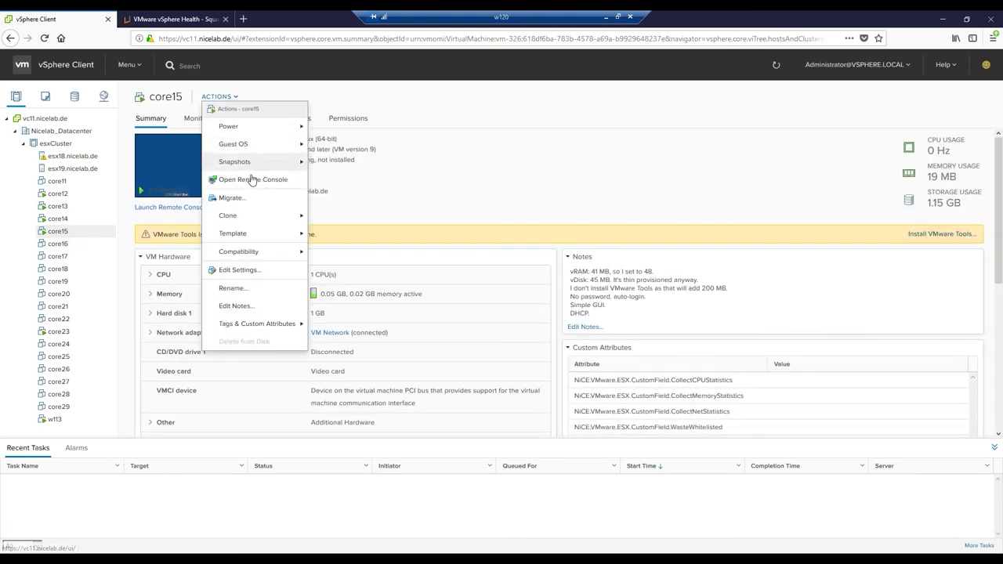
pyautogui.click(231, 198)
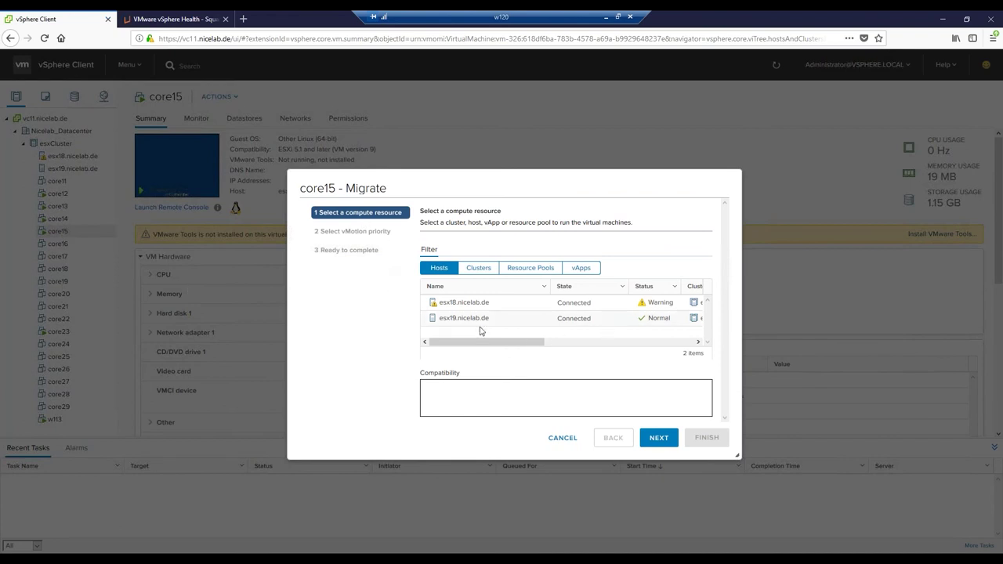
pyautogui.click(563, 439)
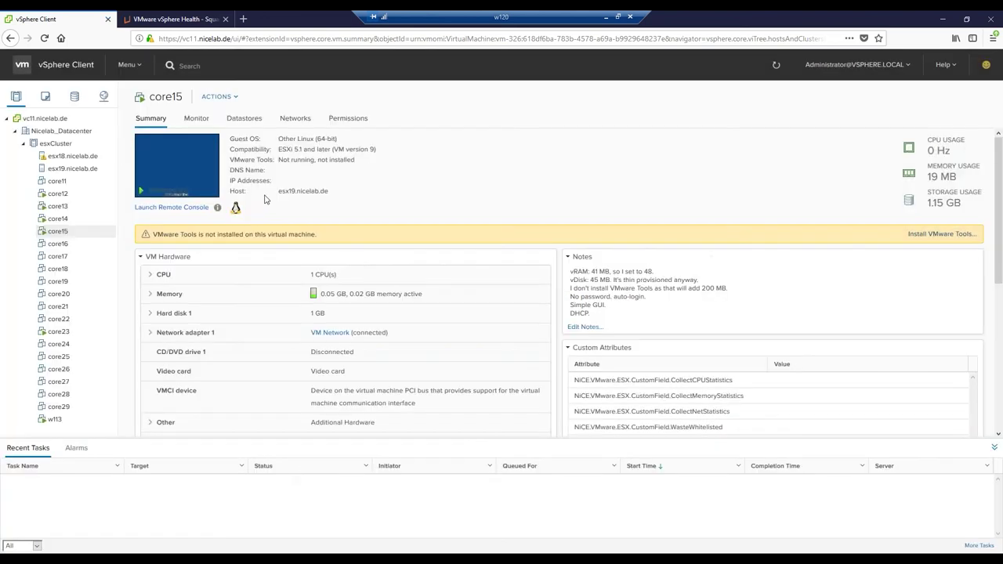
# Step: Migrate the virtual machine core14 to host esx19.nicelab.de with high vMotion priority
pyautogui.click(56, 220)
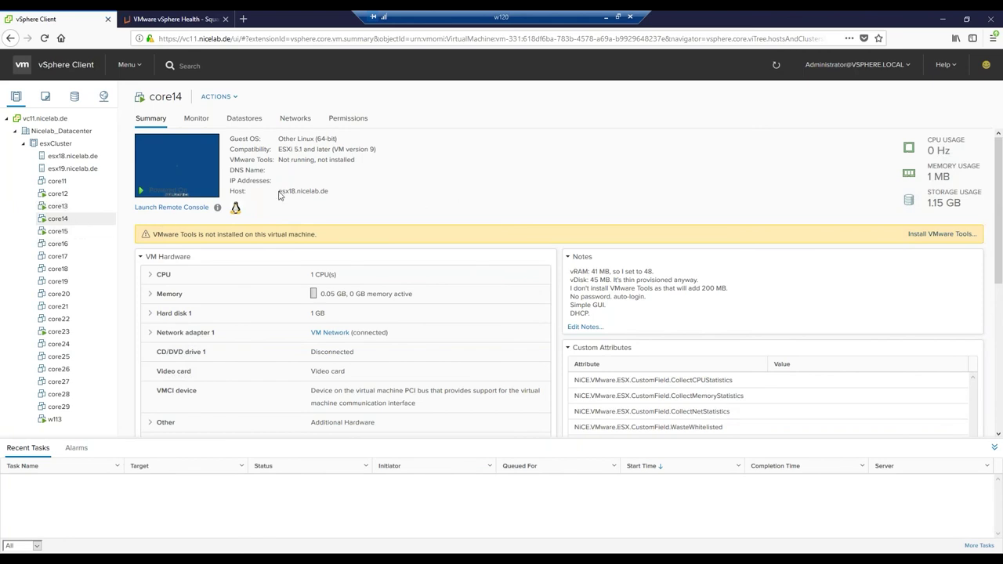
pyautogui.click(232, 97)
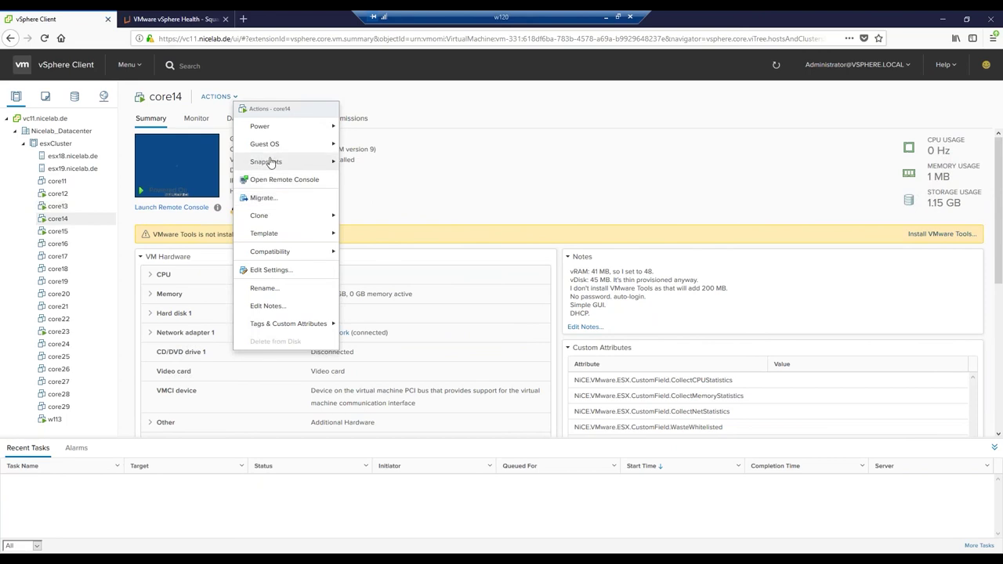
pyautogui.click(264, 198)
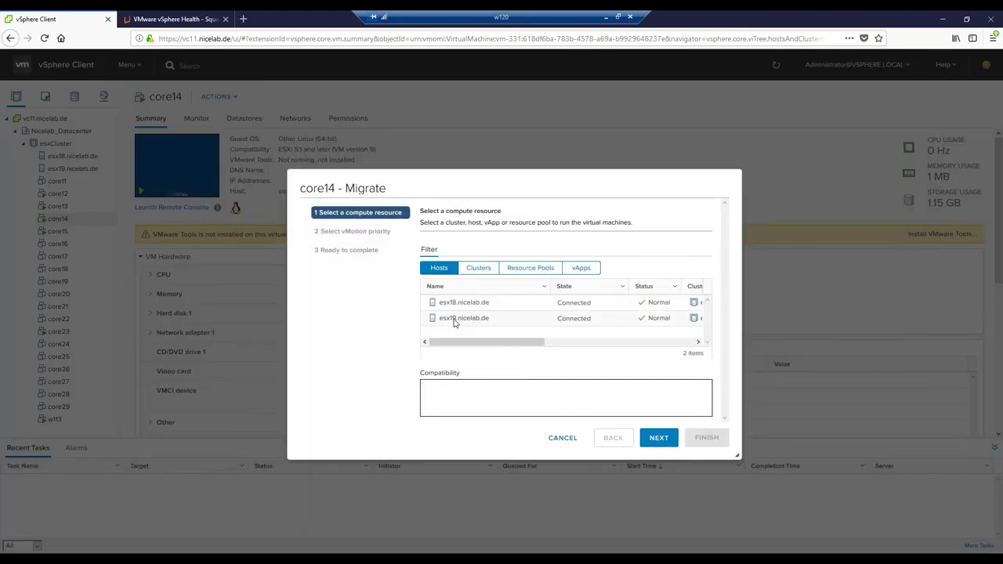
pyautogui.click(455, 322)
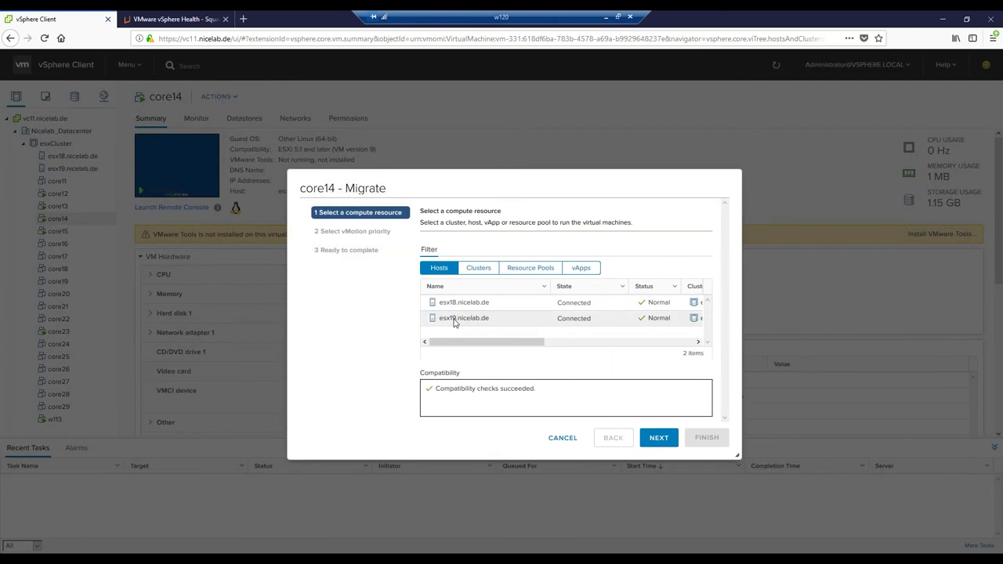
pyautogui.press('Return')
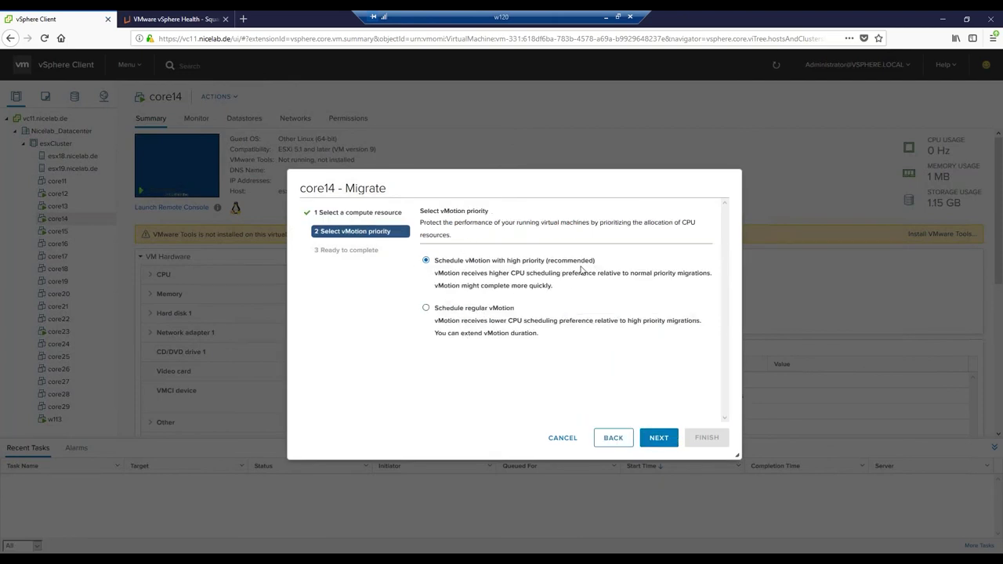
pyautogui.click(663, 440)
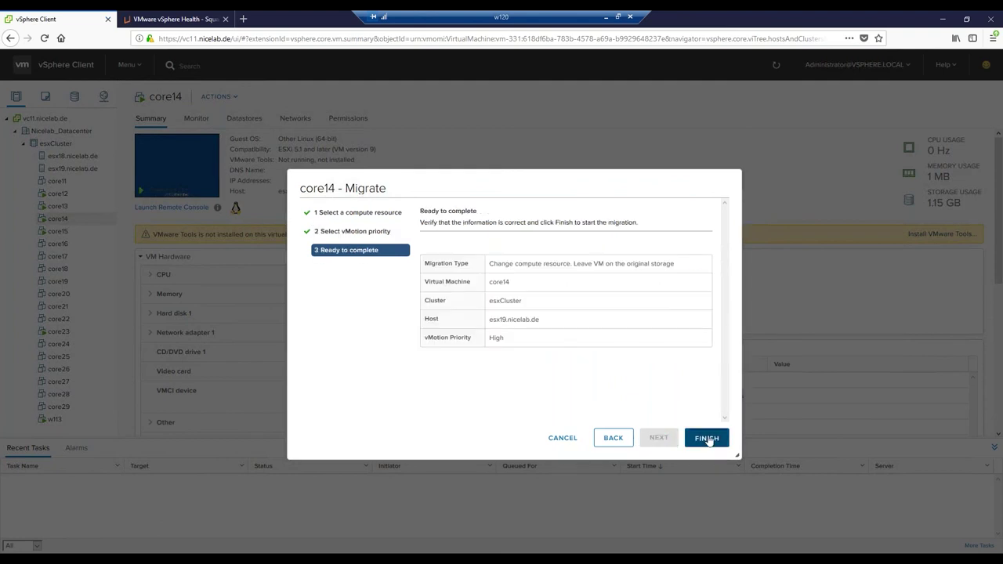
pyautogui.click(705, 438)
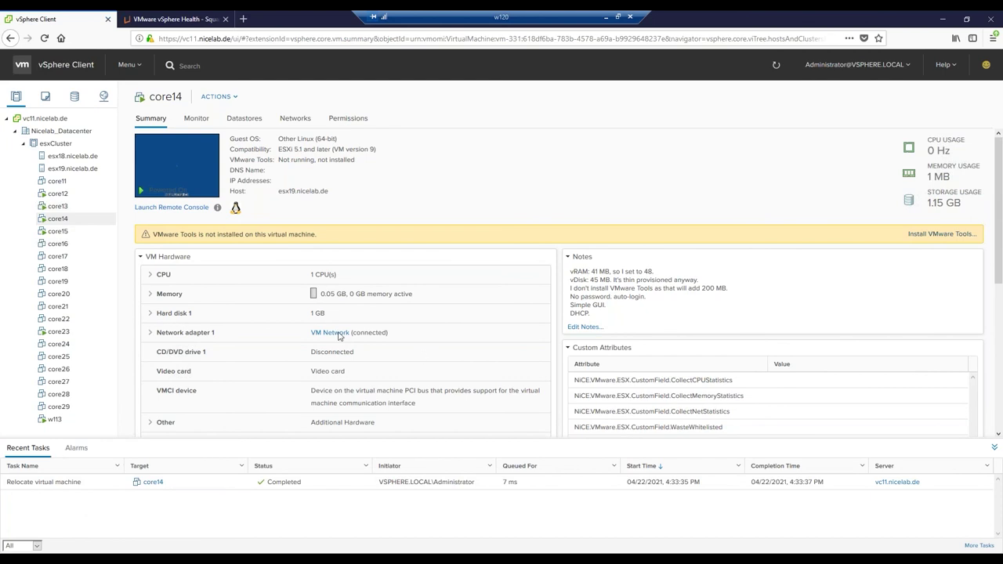
# Step: Return to Operations Manager and examine the description and product knowledge of the newest esx10 "Host Sensor Temperature is High" alert
pyautogui.click(944, 18)
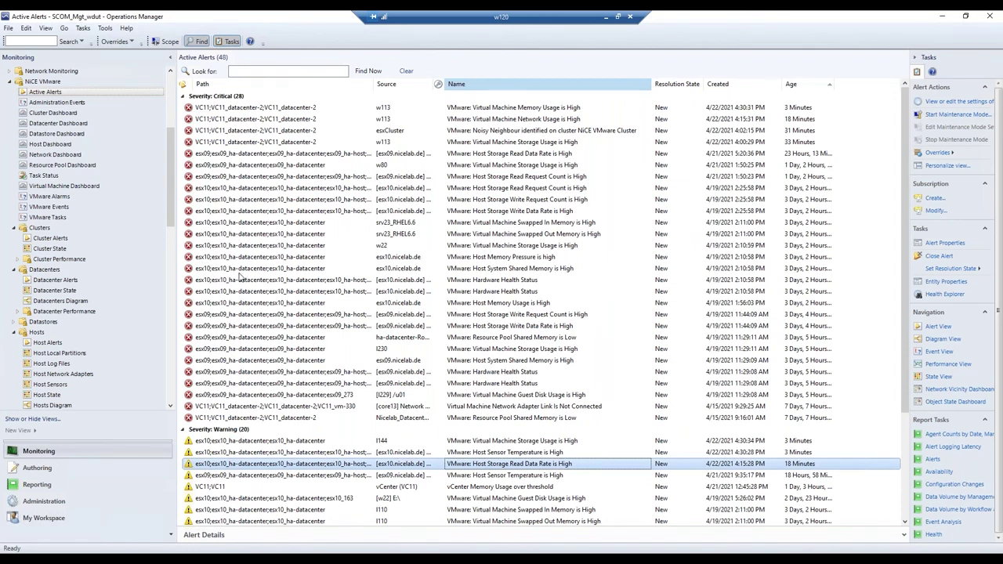
pyautogui.click(473, 453)
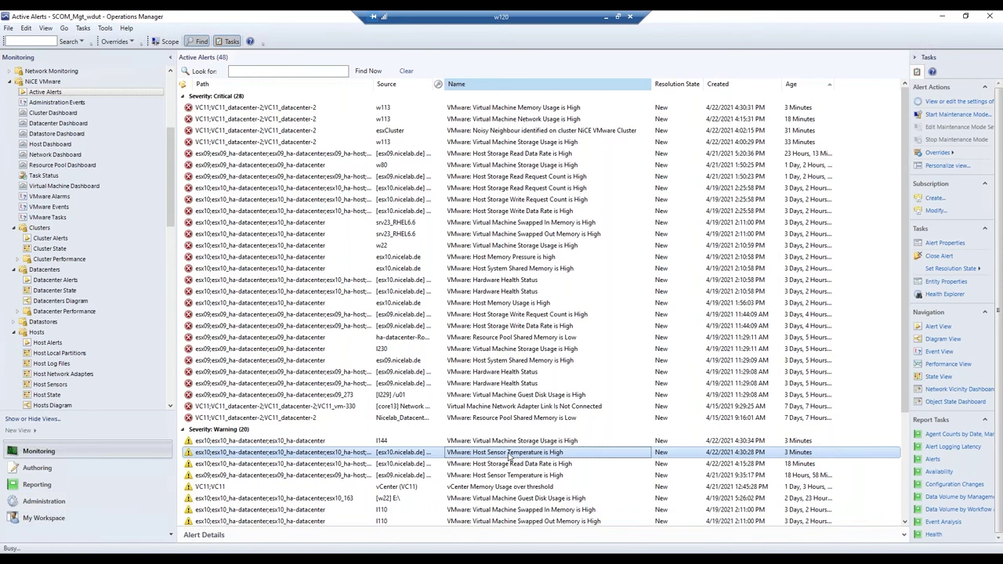
pyautogui.doubleClick(510, 454)
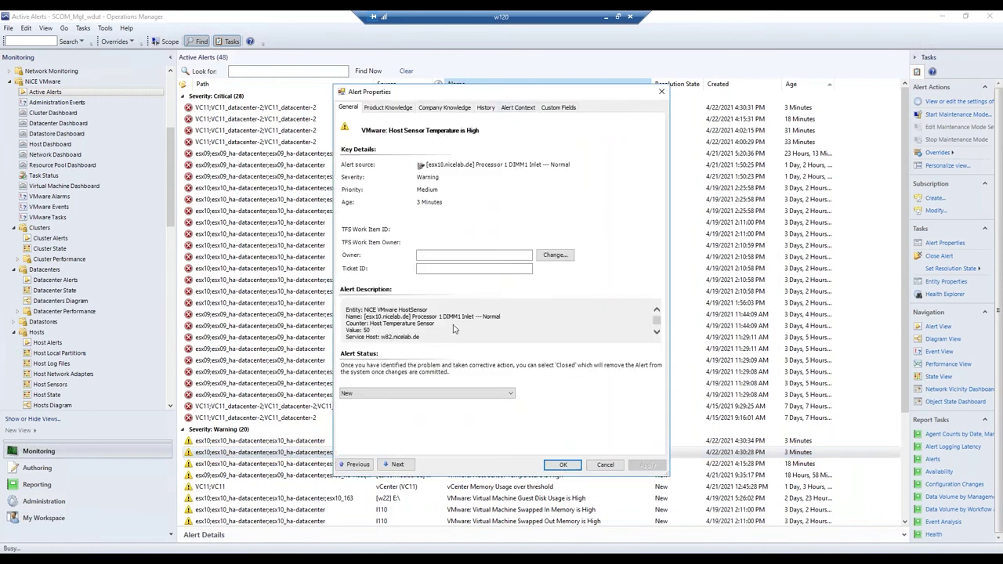
pyautogui.scroll(-1, 439, 331)
pyautogui.moveTo(385, 330); pyautogui.dragTo(348, 324)
pyautogui.click(359, 329)
pyautogui.click(380, 108)
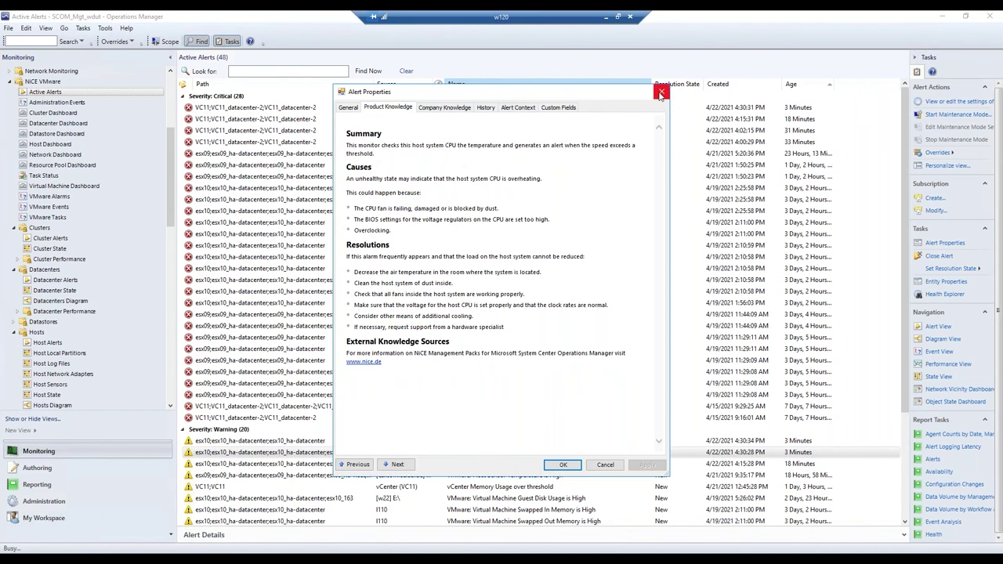
pyautogui.click(661, 94)
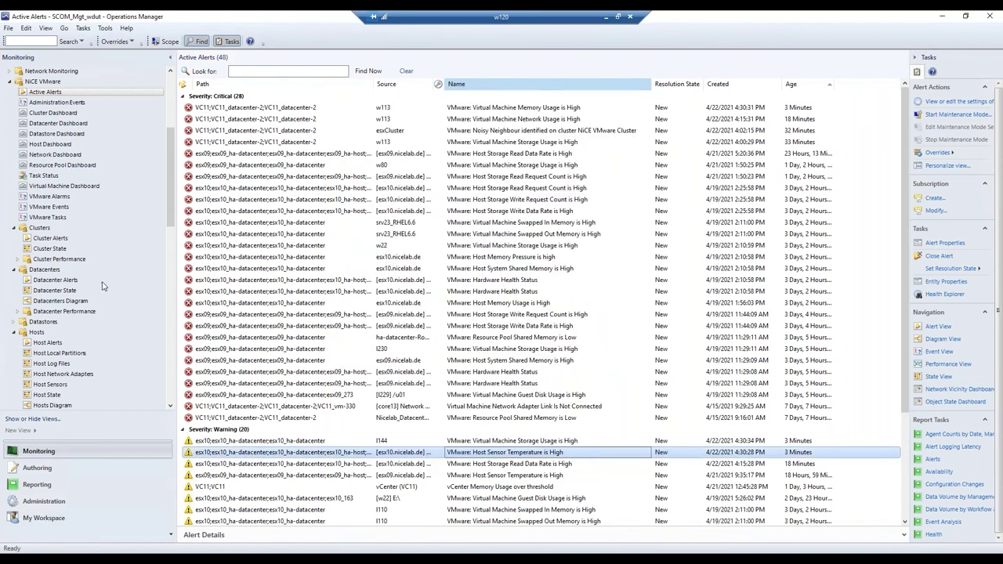
# Step: Open the Host Sensor Temperature (Degrees C) performance chart under the host network and sensor details
pyautogui.scroll(-9, 102, 286)
pyautogui.doubleClick(93, 291)
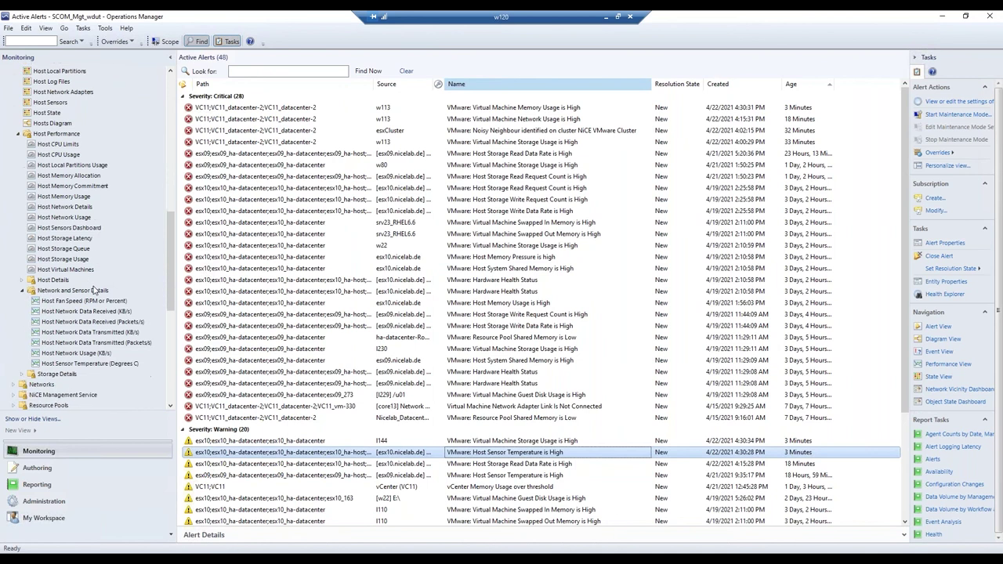
pyautogui.scroll(-2, 94, 291)
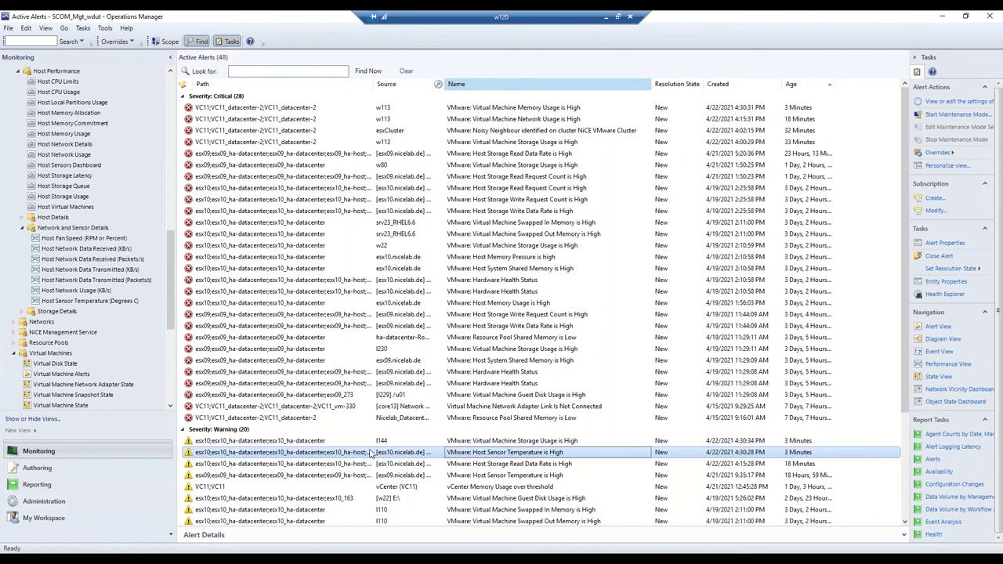
pyautogui.click(90, 302)
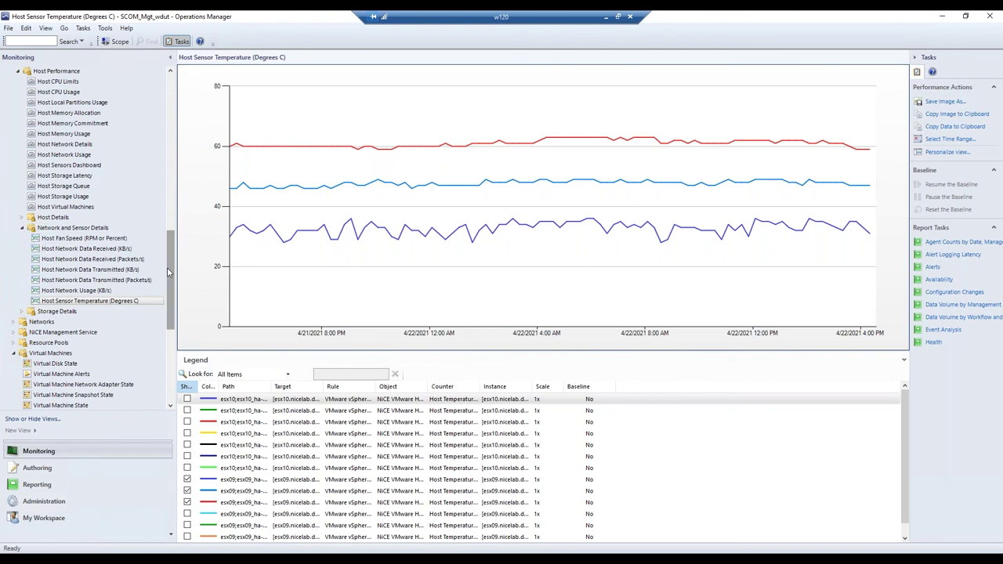
# Step: Open the vCenter State View and examine the properties of vCenter (VC11)
pyautogui.moveTo(167, 268); pyautogui.dragTo(177, 226)
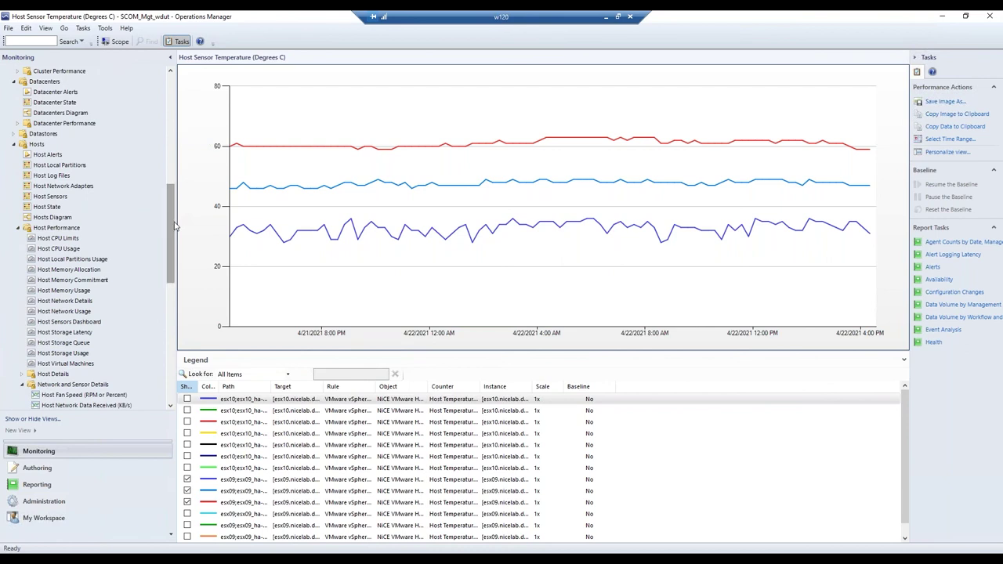
pyautogui.moveTo(176, 227); pyautogui.dragTo(168, 324)
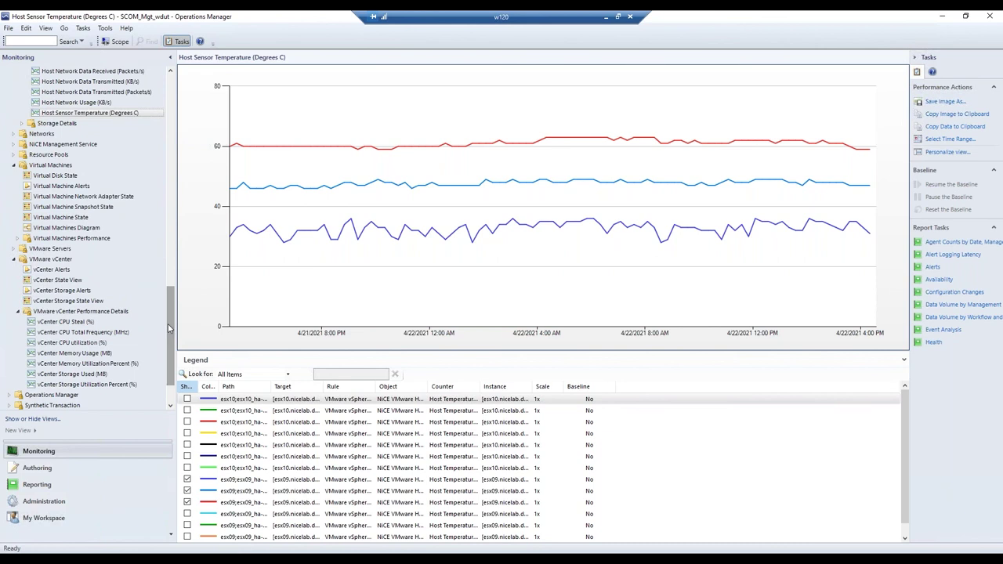
pyautogui.click(35, 280)
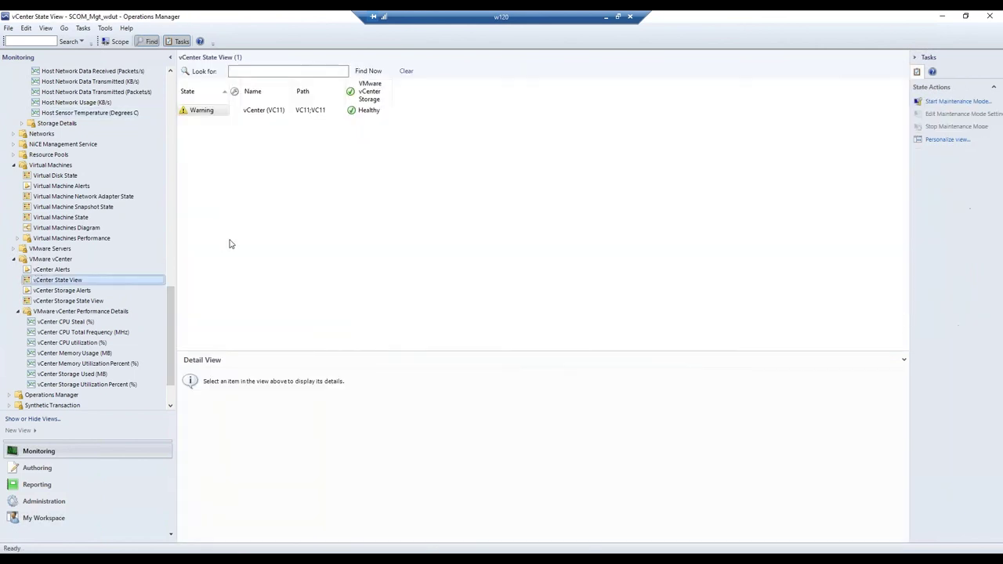
pyautogui.click(207, 111)
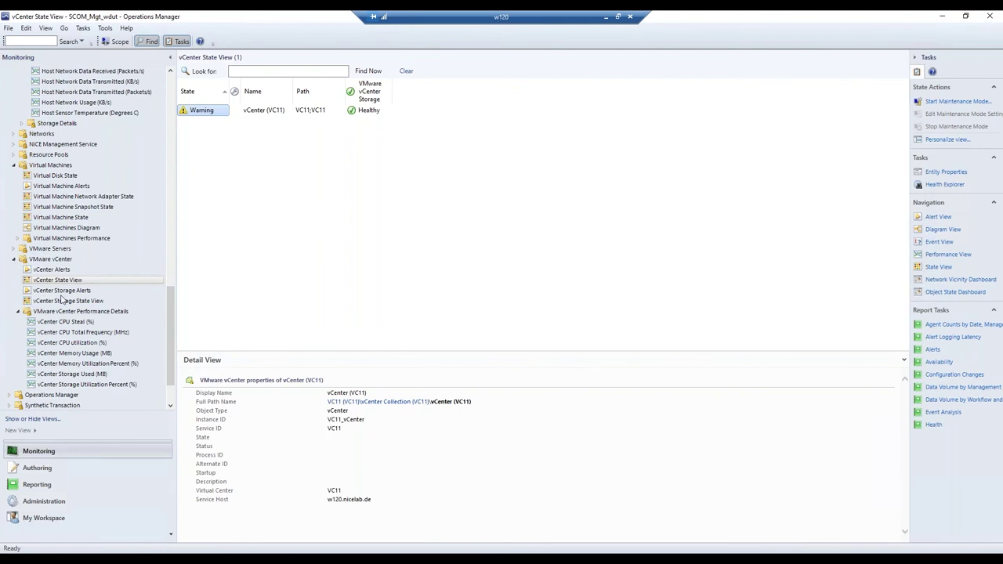
# Step: Review the vCenter performance charts for storage utilization percent, memory usage, CPU total frequency and CPU utilization
pyautogui.click(62, 385)
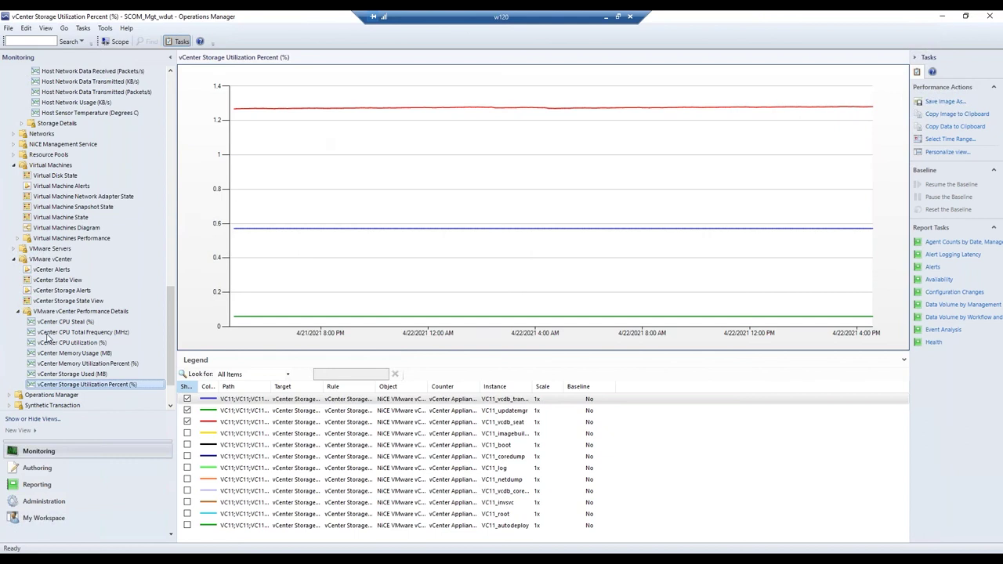
pyautogui.click(56, 356)
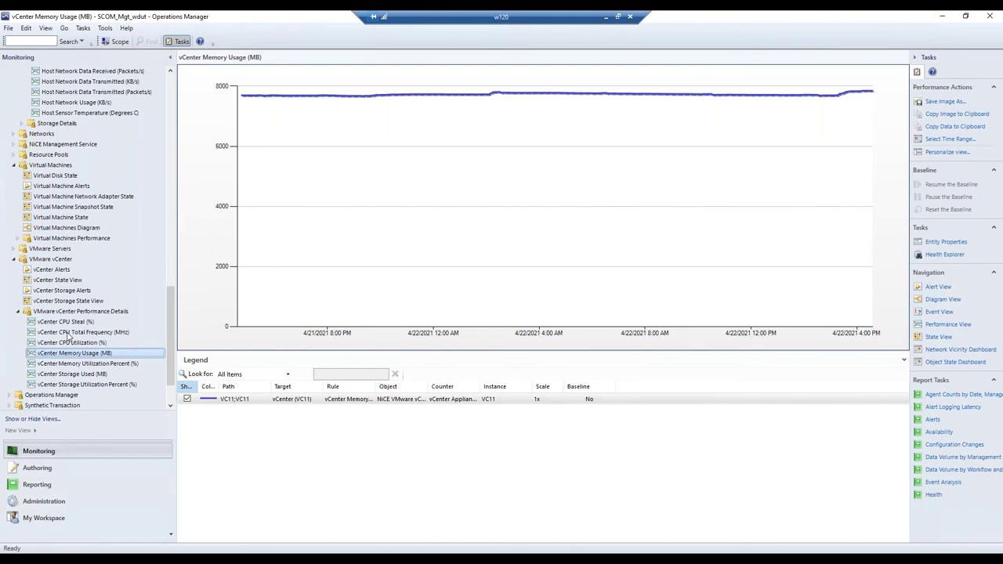
pyautogui.click(70, 334)
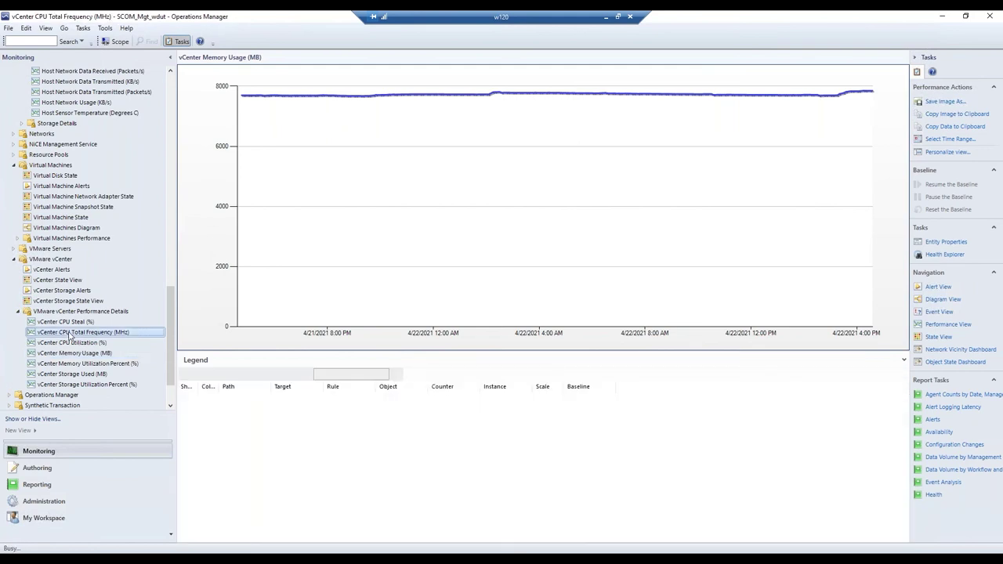
pyautogui.click(69, 344)
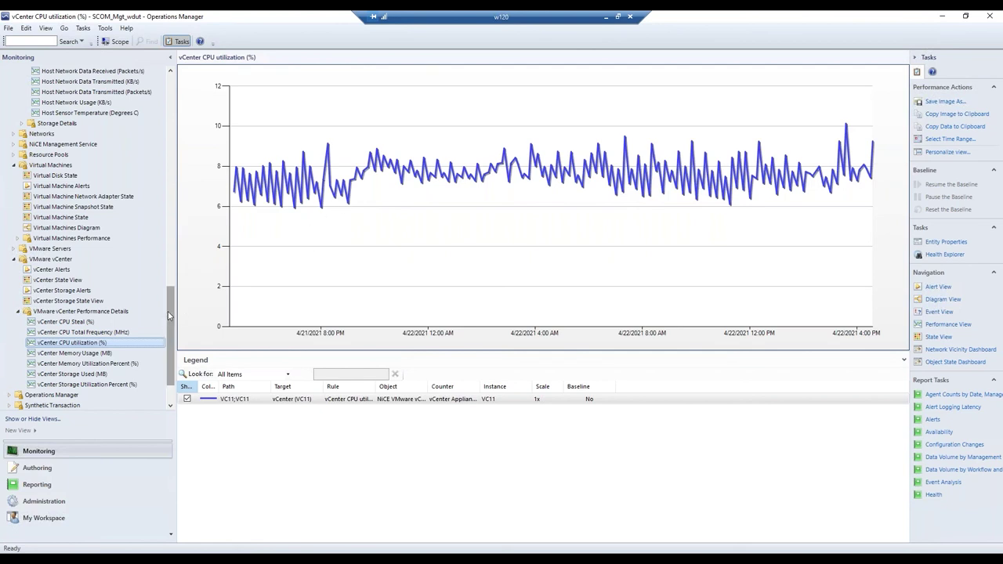
# Step: Review the Virtual Machine Snapshot State and Virtual Disk State views
pyautogui.scroll(2, 168, 312)
pyautogui.click(97, 271)
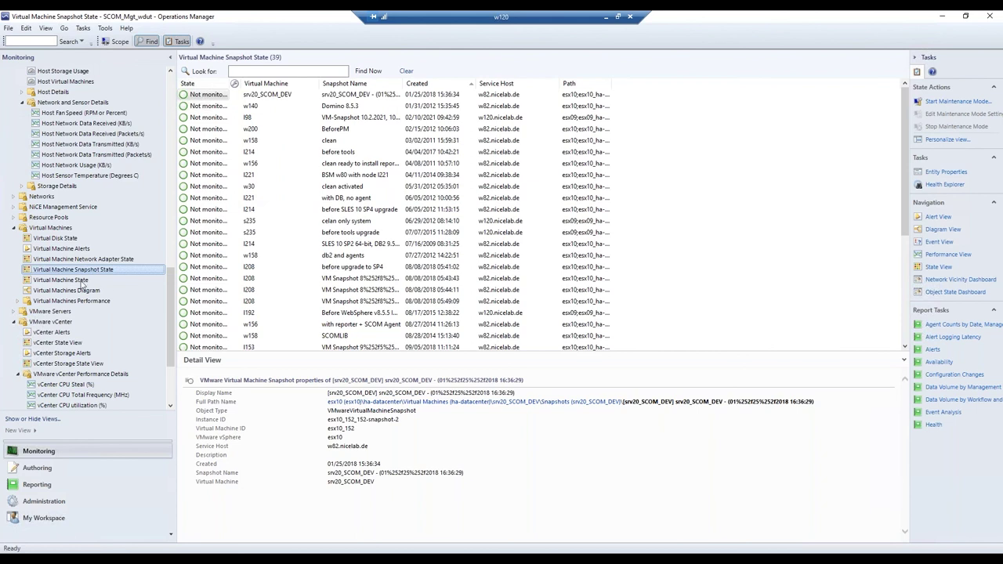
pyautogui.click(52, 239)
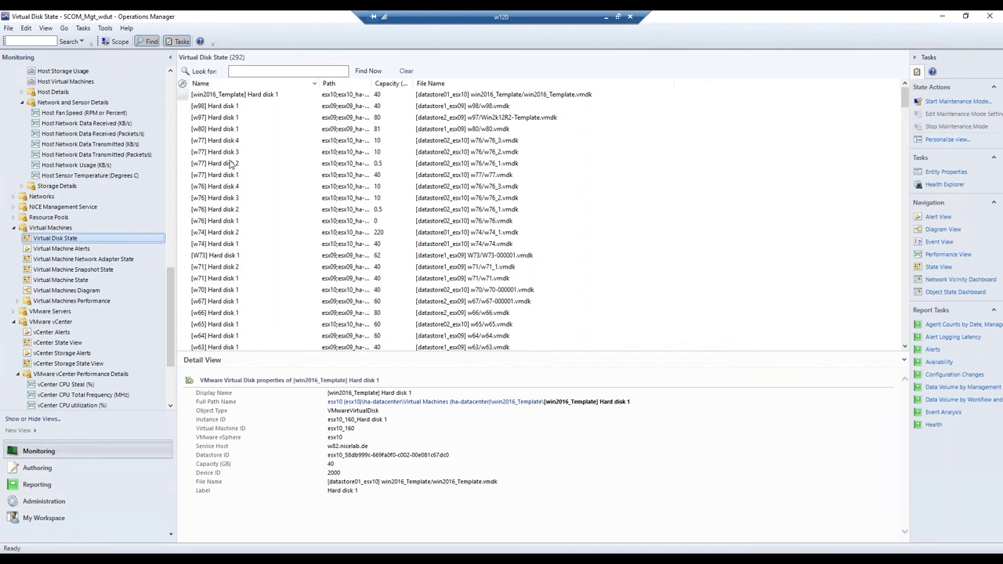
# Step: Open the VMware Events view under NiCE VMware and examine the events collected from VC11
pyautogui.scroll(2, 71, 252)
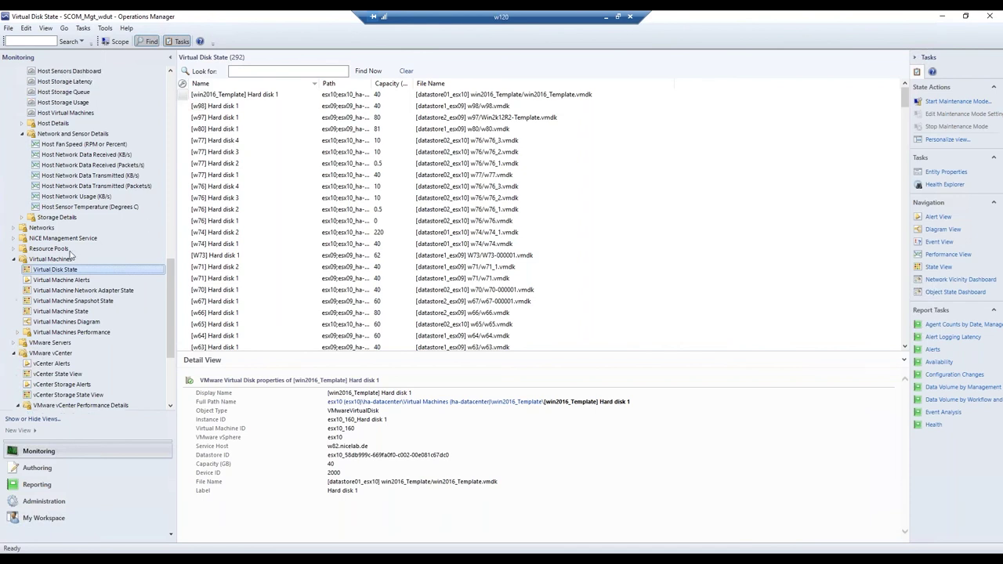
pyautogui.scroll(10, 73, 251)
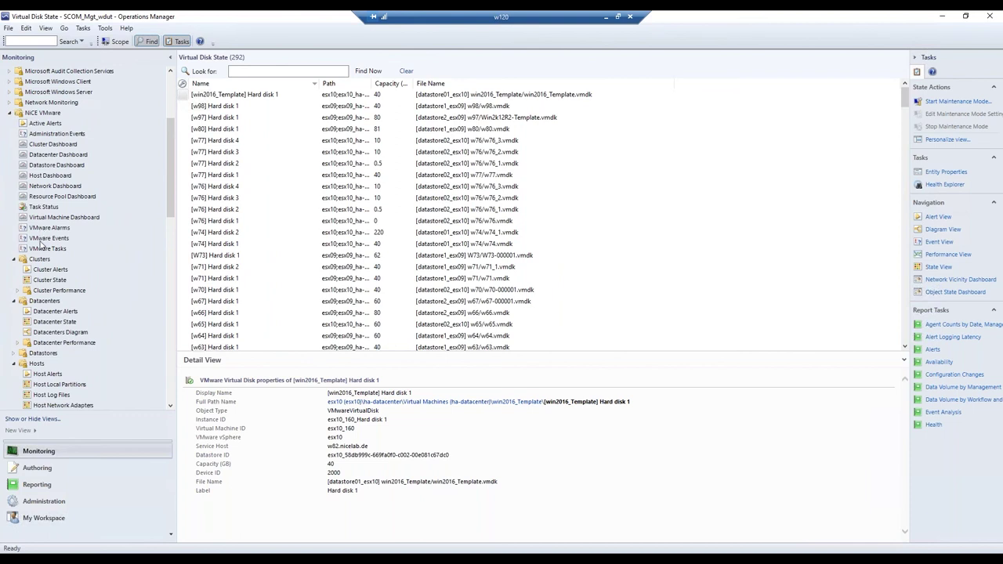
pyautogui.click(48, 237)
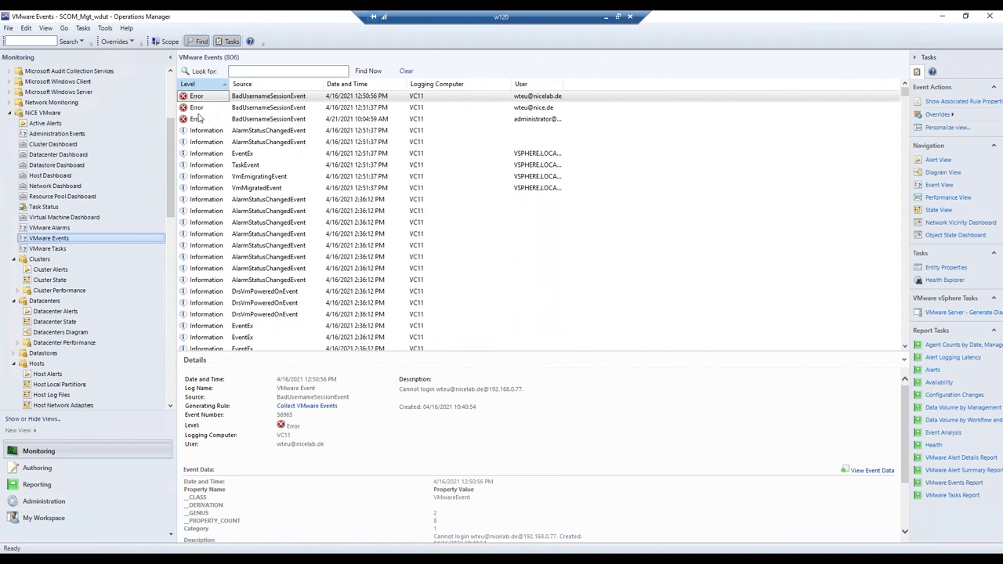
# Step: Return to the NiCE VMware active alerts and read the "Alert VM Cluster Migration (vMotion)" description, highlighting the source host name
pyautogui.moveTo(167, 191); pyautogui.dragTo(167, 185)
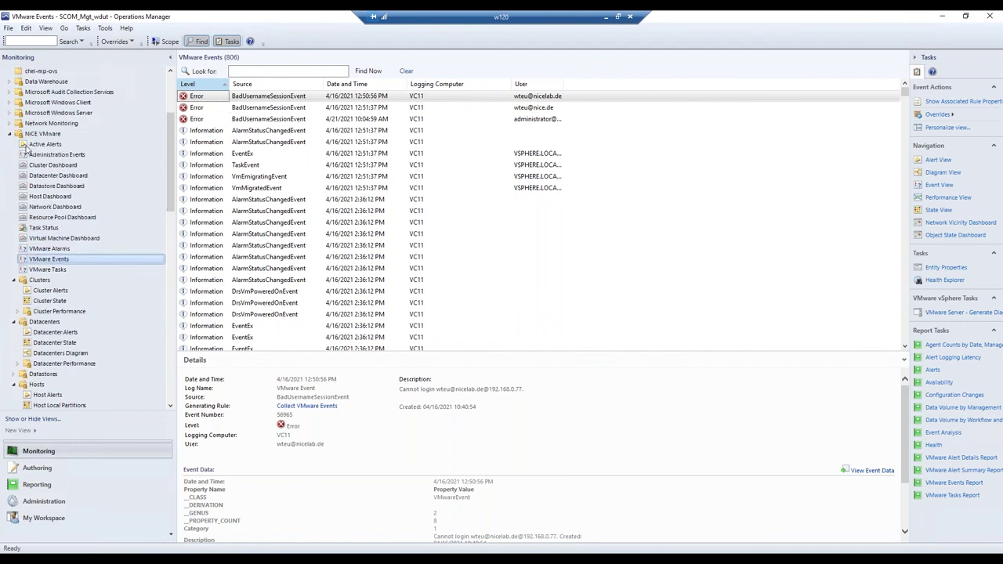
pyautogui.click(36, 147)
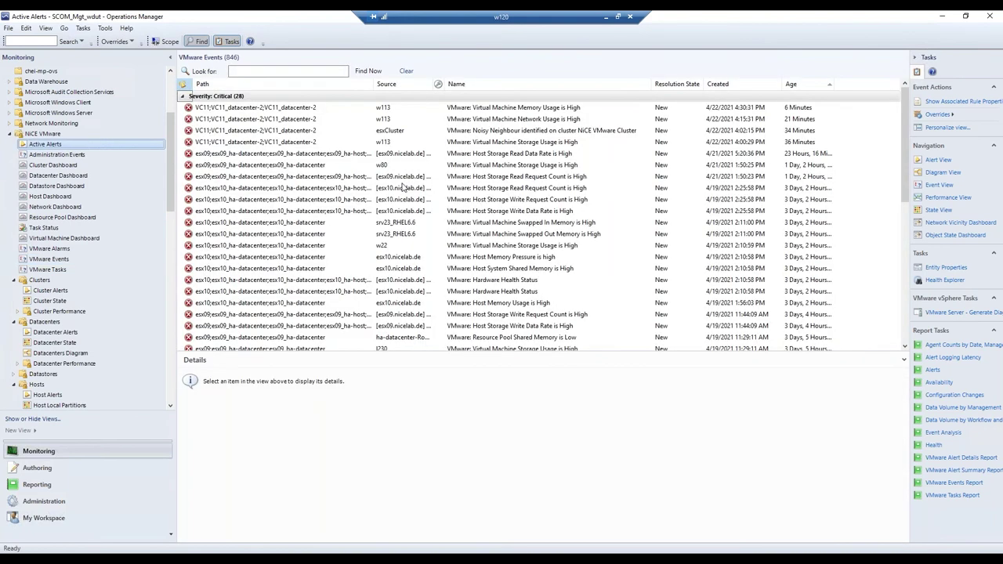
pyautogui.click(304, 166)
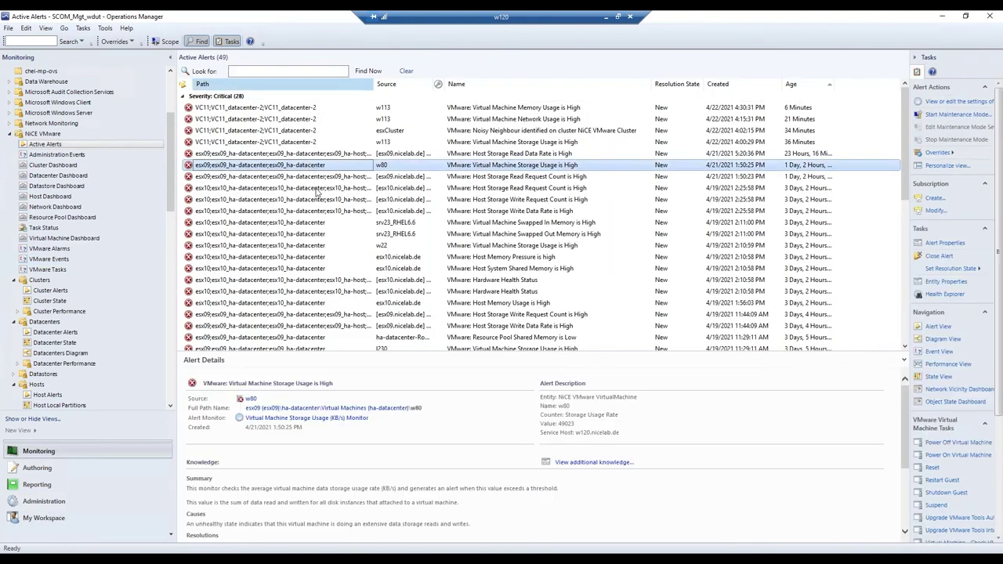
pyautogui.scroll(-2, 318, 196)
pyautogui.scroll(-6, 320, 196)
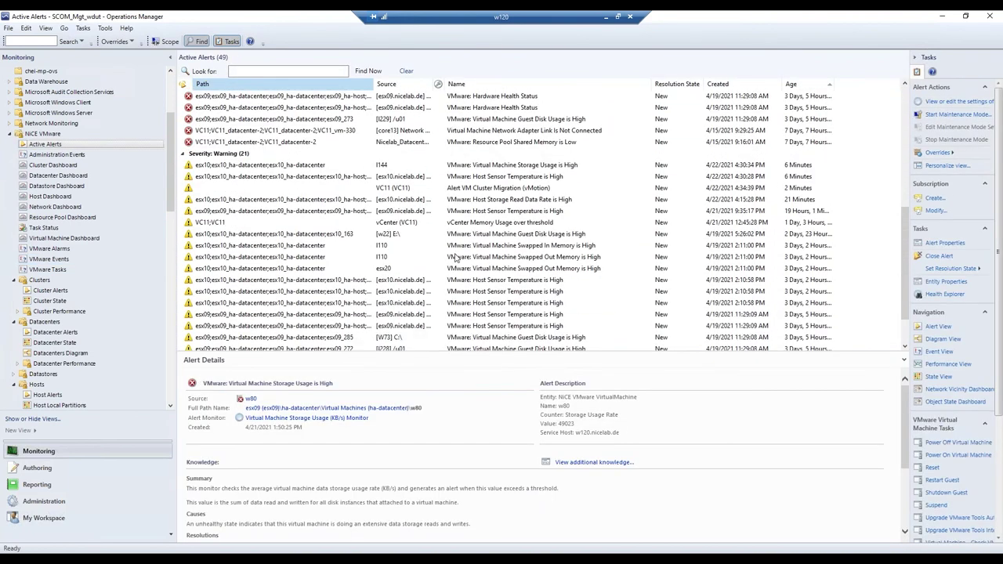
pyautogui.click(470, 190)
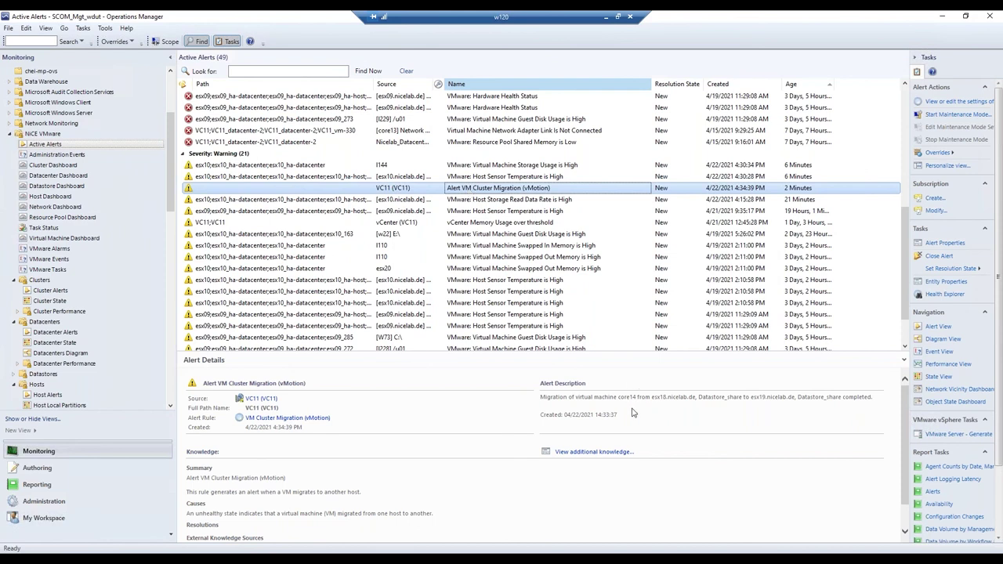
pyautogui.moveTo(617, 400); pyautogui.dragTo(671, 400)
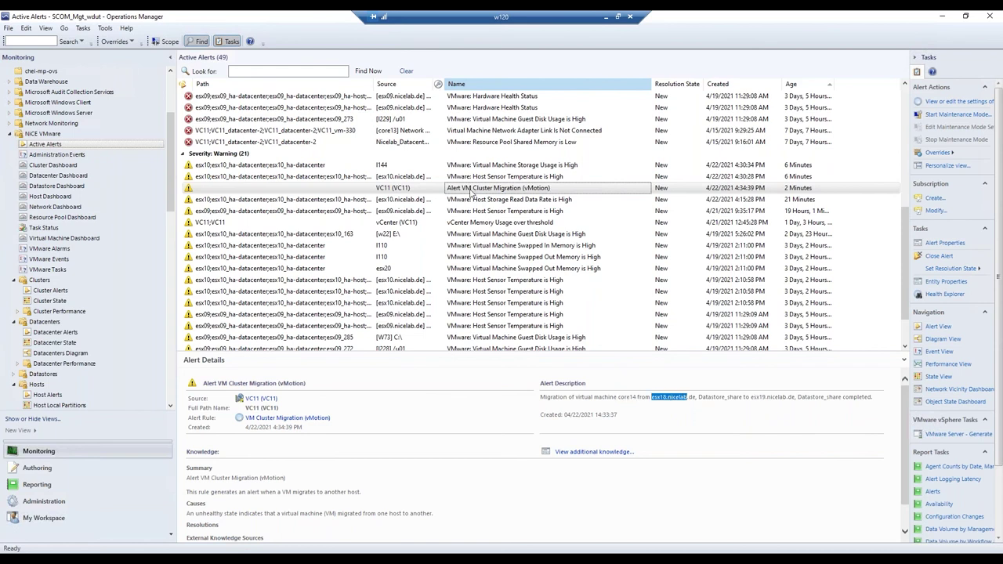
pyautogui.scroll(3, 493, 226)
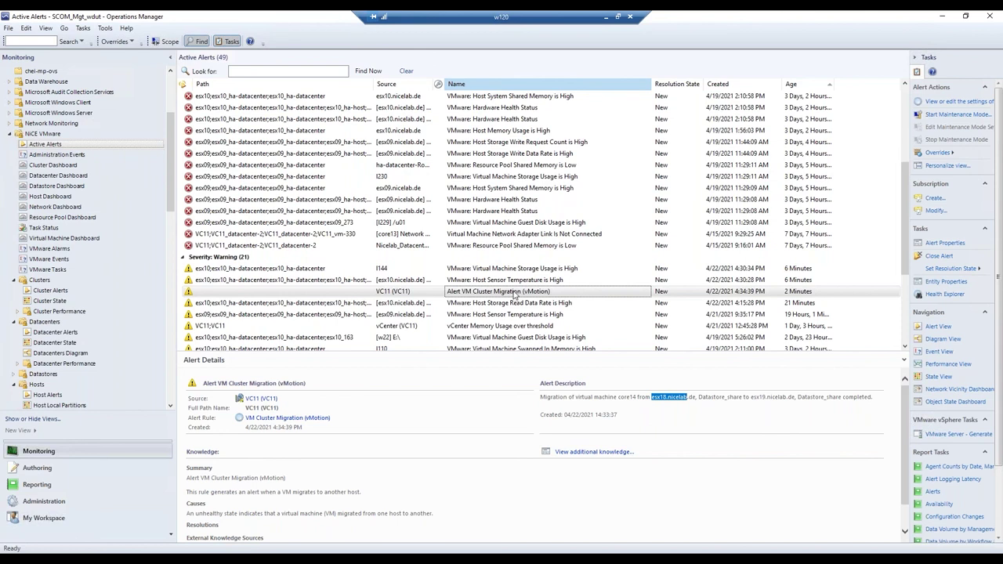
pyautogui.scroll(1, 515, 252)
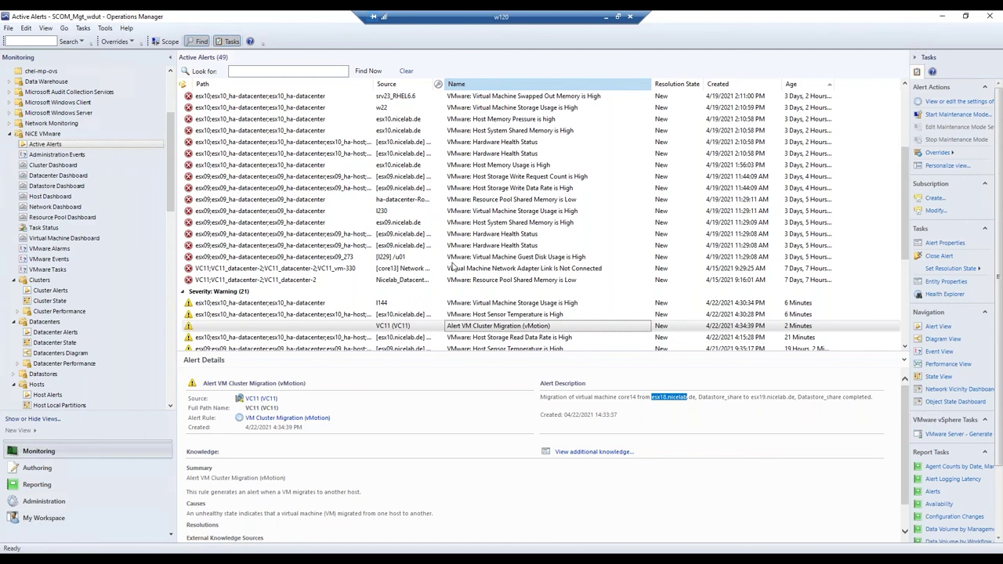
pyautogui.scroll(4, 452, 267)
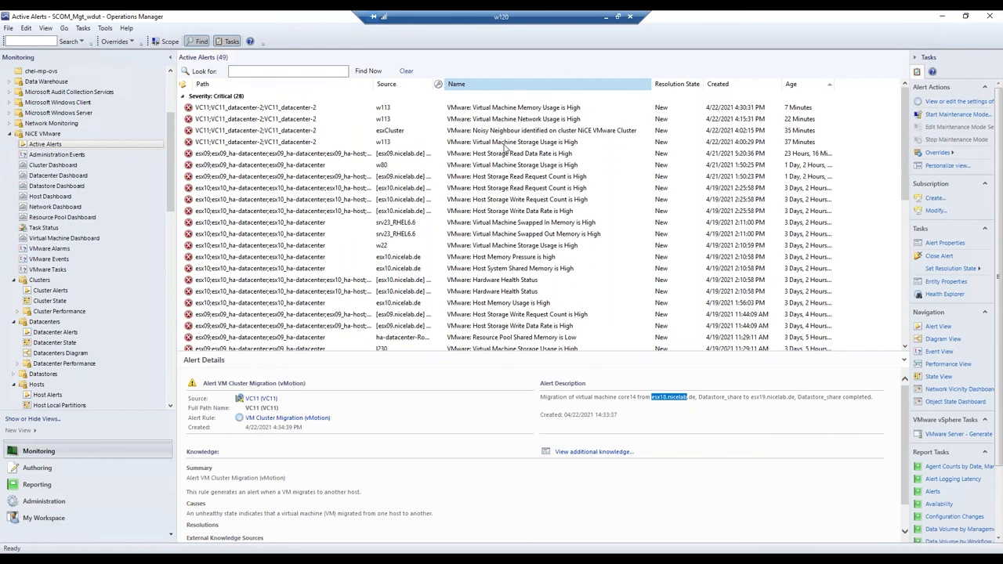
# Step: Open the Virtual Machine State view and widen the Tasks pane to show the full virtual machine task names
pyautogui.scroll(-10, 61, 323)
pyautogui.click(59, 301)
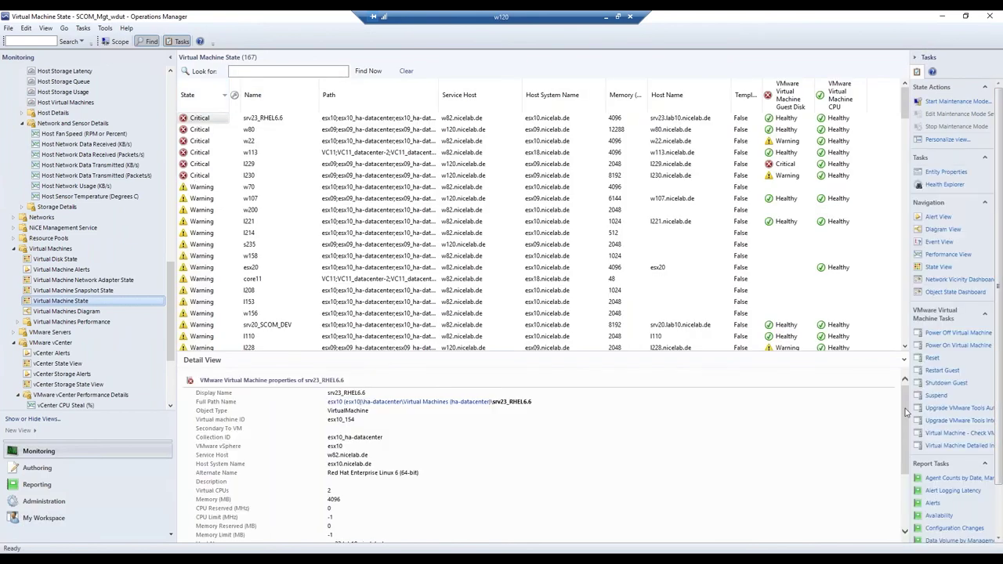
pyautogui.moveTo(911, 396); pyautogui.dragTo(830, 394)
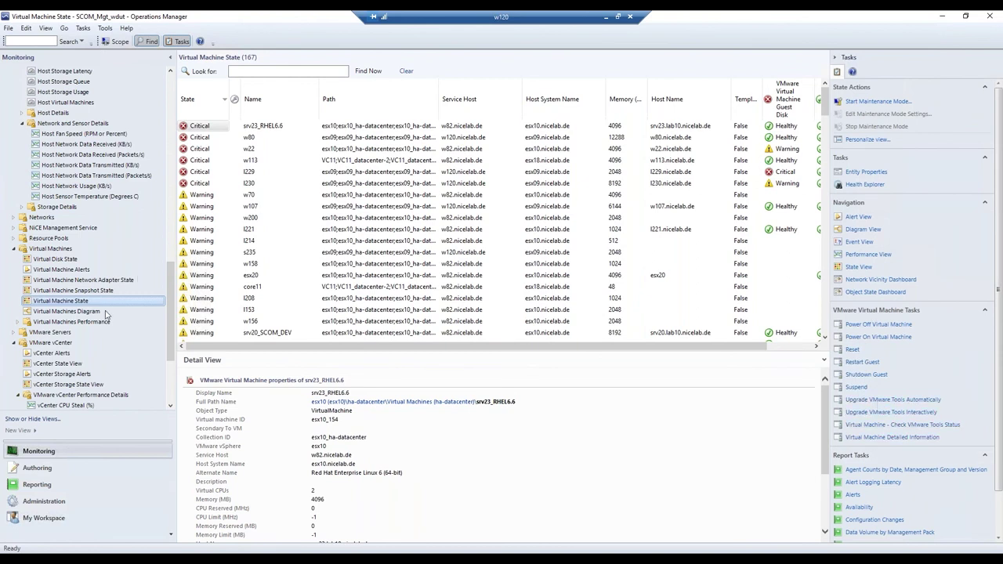
pyautogui.scroll(-2, 79, 327)
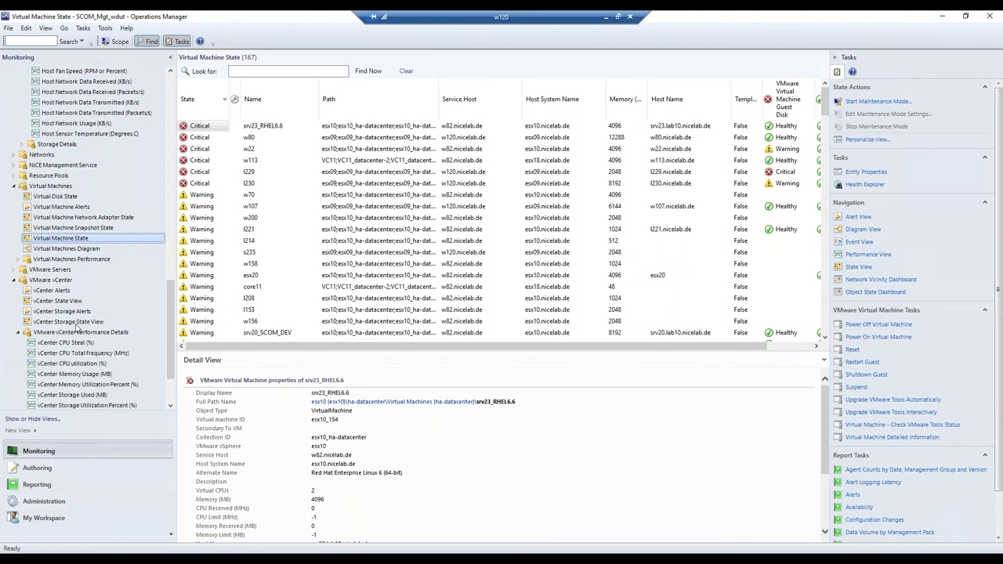
# Step: Review the NiCE VMware MP report descriptions for network usage over- and under-utilisation and storage usage over-utilisation
pyautogui.click(43, 488)
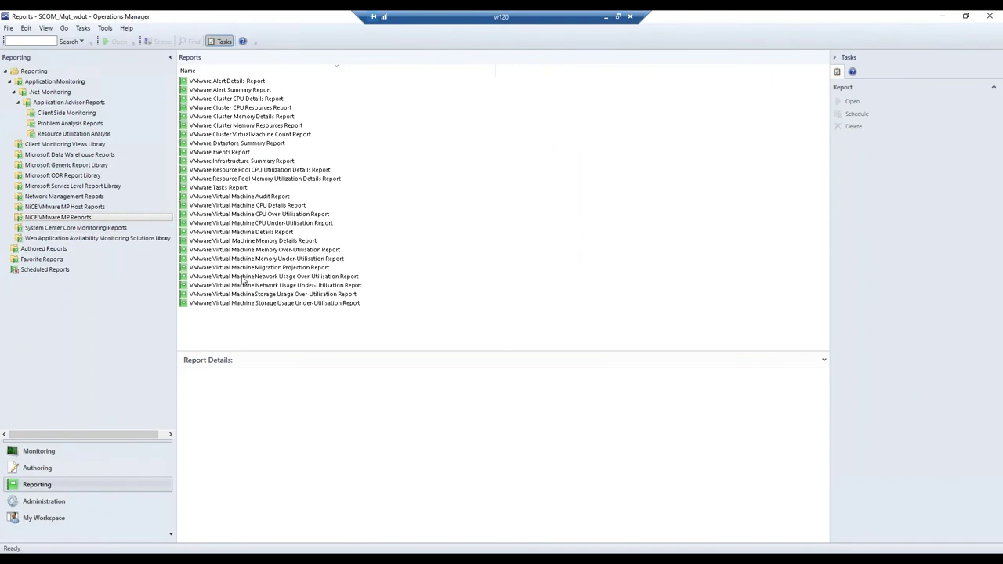
pyautogui.click(243, 277)
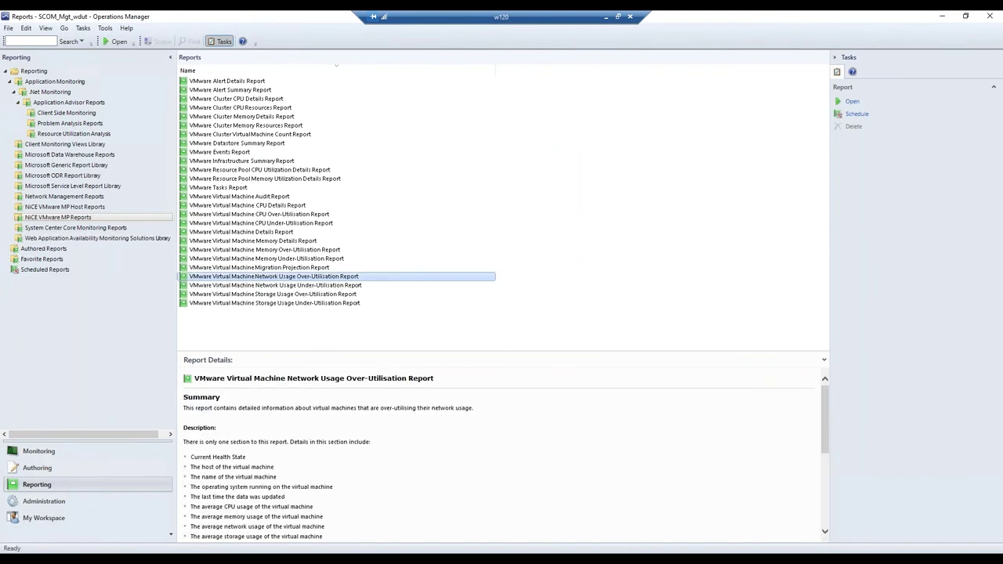
pyautogui.click(240, 286)
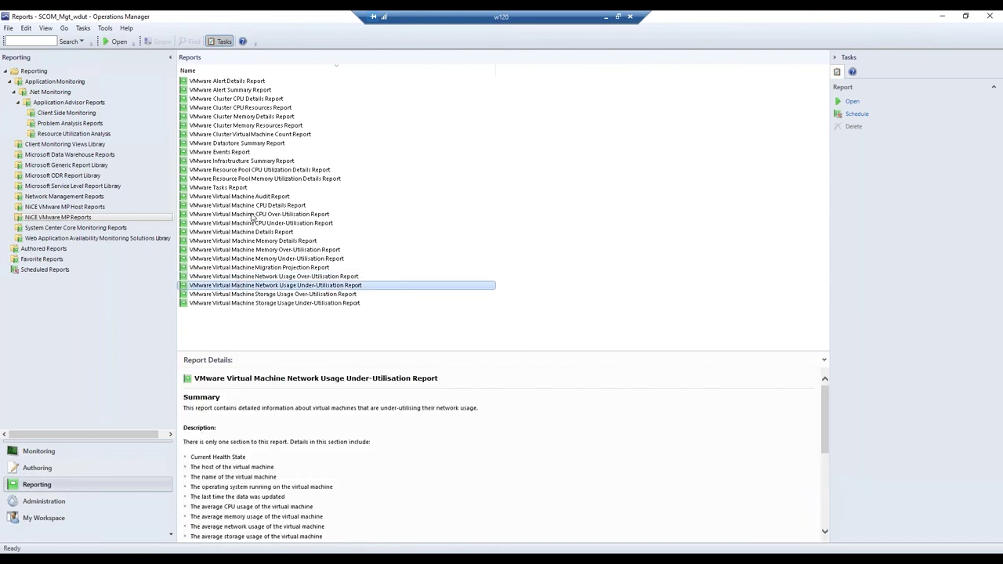
pyautogui.click(242, 295)
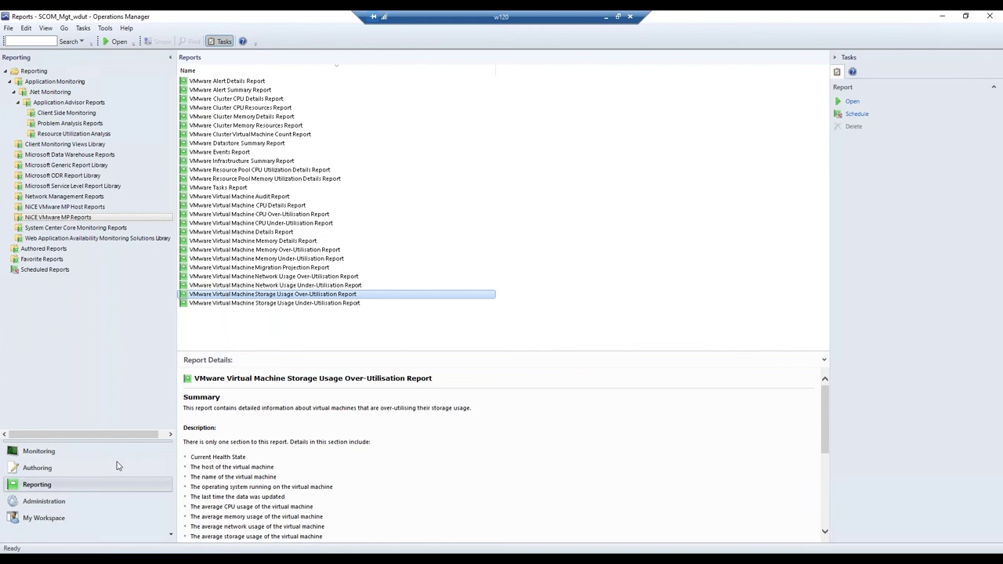
# Step: Return to the start of the Monitoring tree and minimize the w120 remote session to get back to the presentation
pyautogui.click(42, 455)
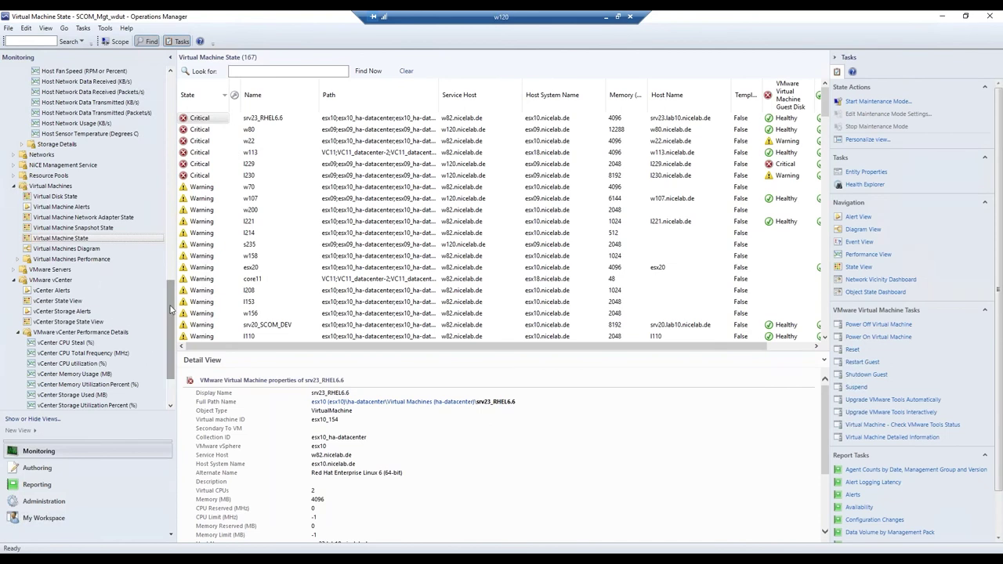
pyautogui.moveTo(171, 294); pyautogui.dragTo(167, 81)
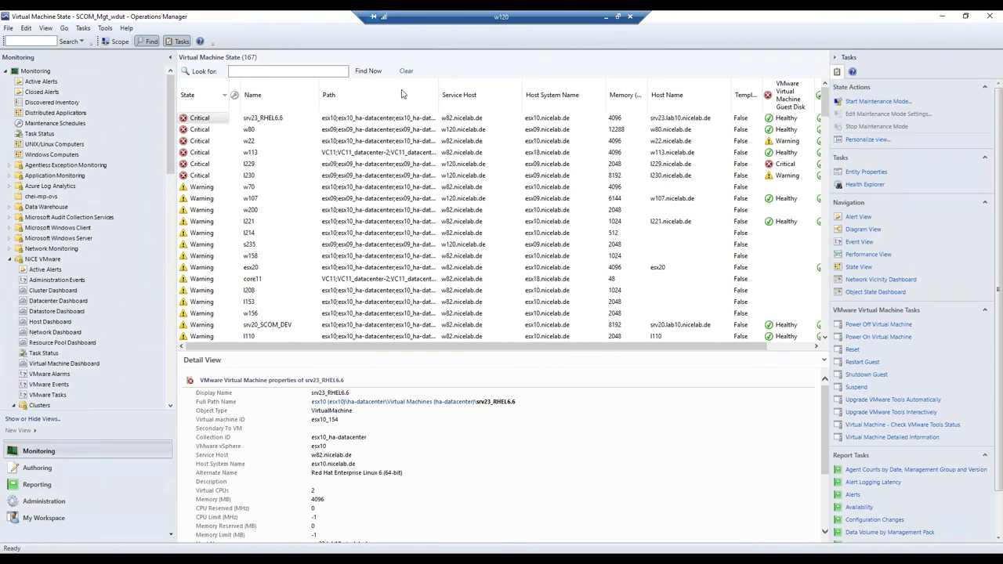
pyautogui.click(606, 20)
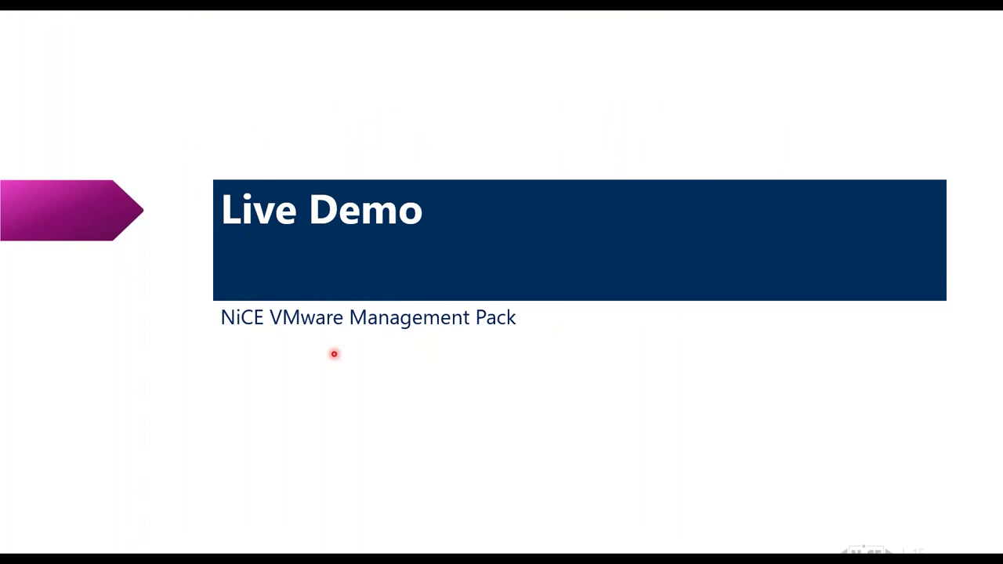
# Step: Revisit the "Also noteworthy…" slide, and advance the presentation past "Live Demo" to the "Single Dashboard View" slide
pyautogui.press('Left')
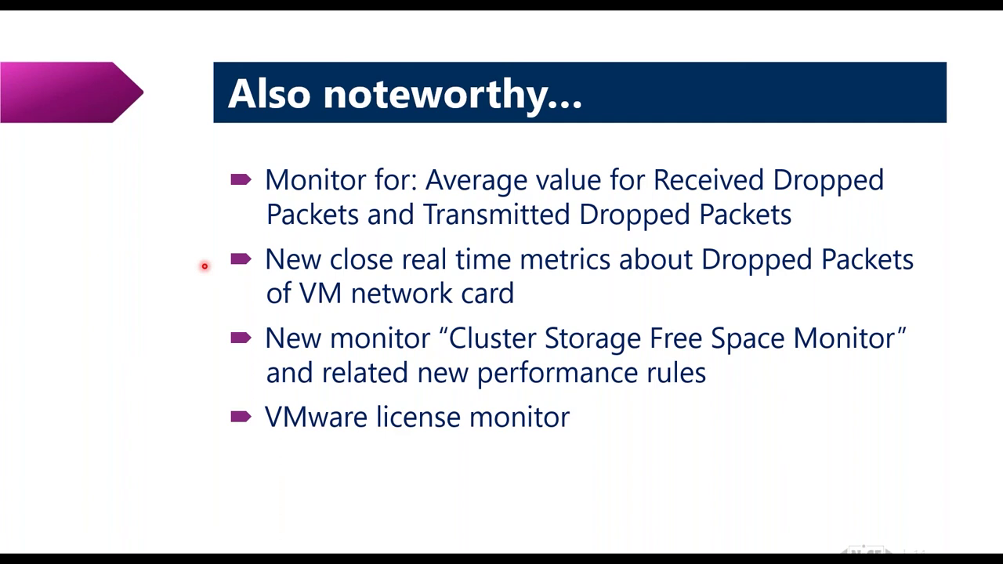
pyautogui.press('Right')
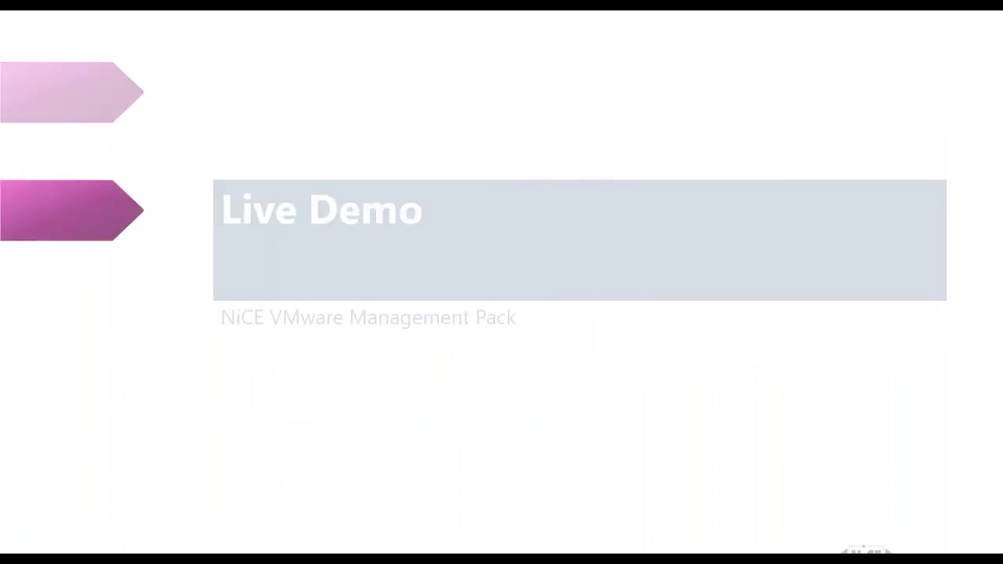
pyautogui.press('Right')
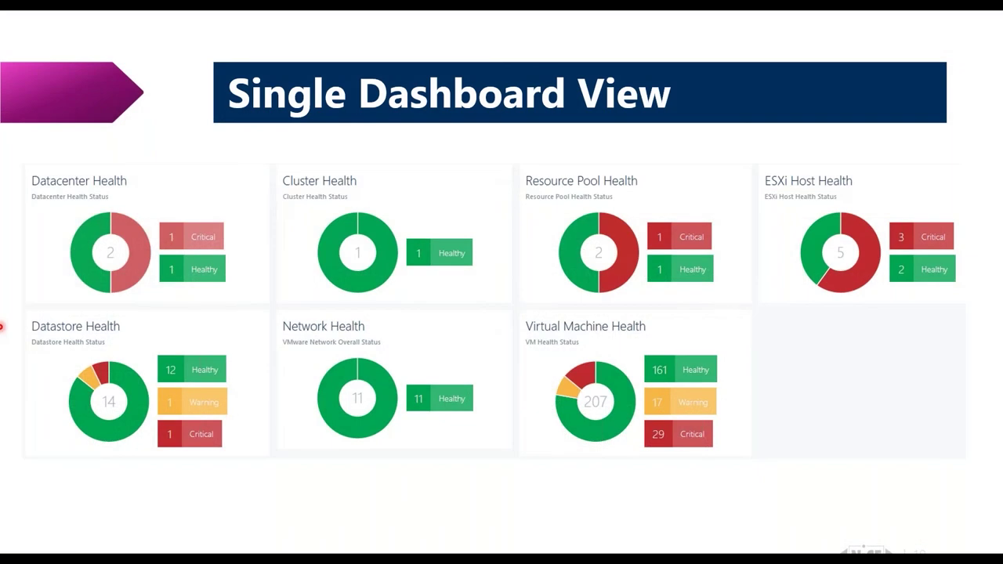
# Step: Switch from the presentation to the browser in the w120 remote session and show the Squared Up VMware vSphere Health dashboard
pyautogui.hotkey('alt', 'Tab')
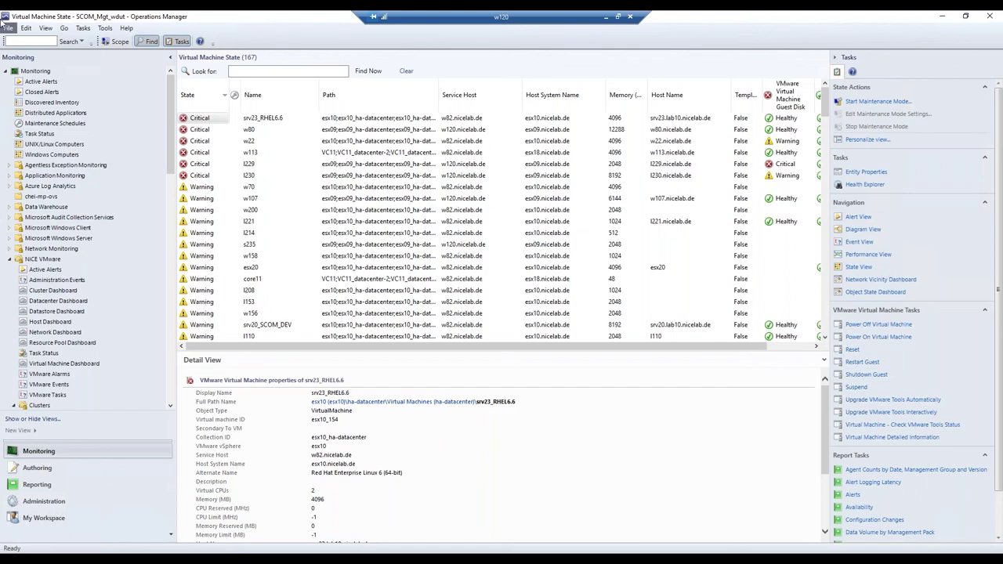
pyautogui.hotkey('alt', 'Tab')
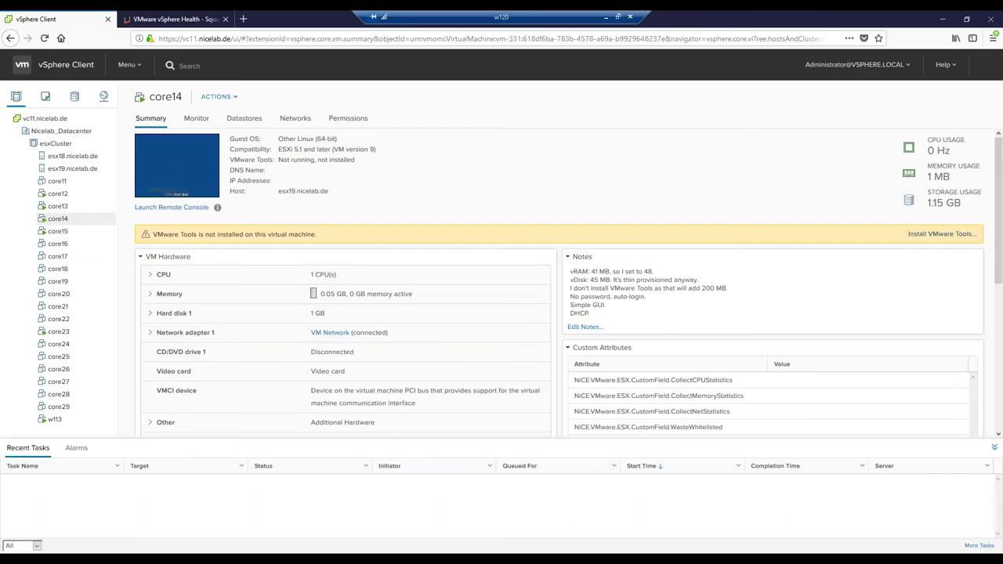
pyautogui.click(160, 20)
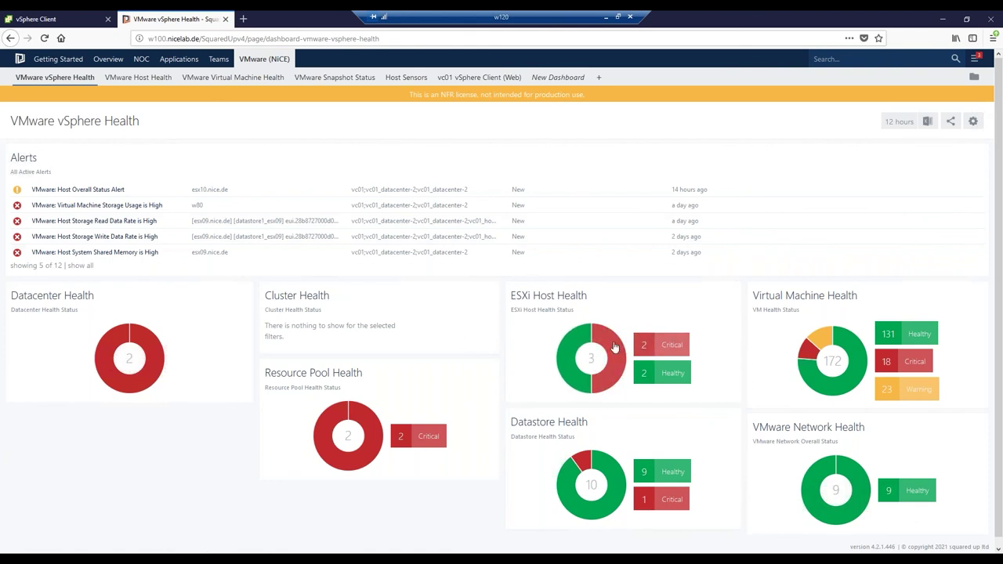
# Step: Drill into the critical ESXi hosts and examine the CPU and memory charts of esx09.nice.de
pyautogui.click(663, 350)
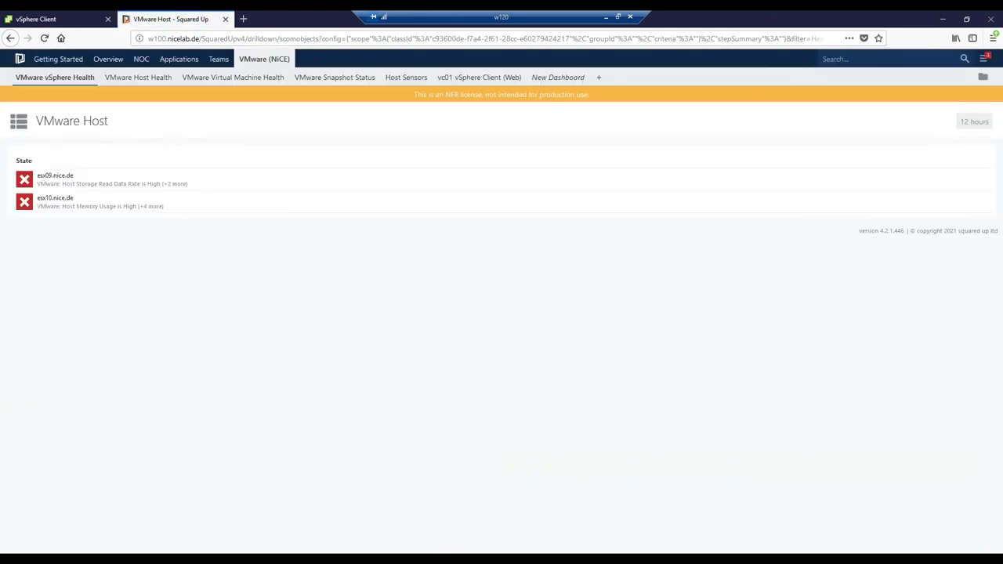
pyautogui.click(60, 179)
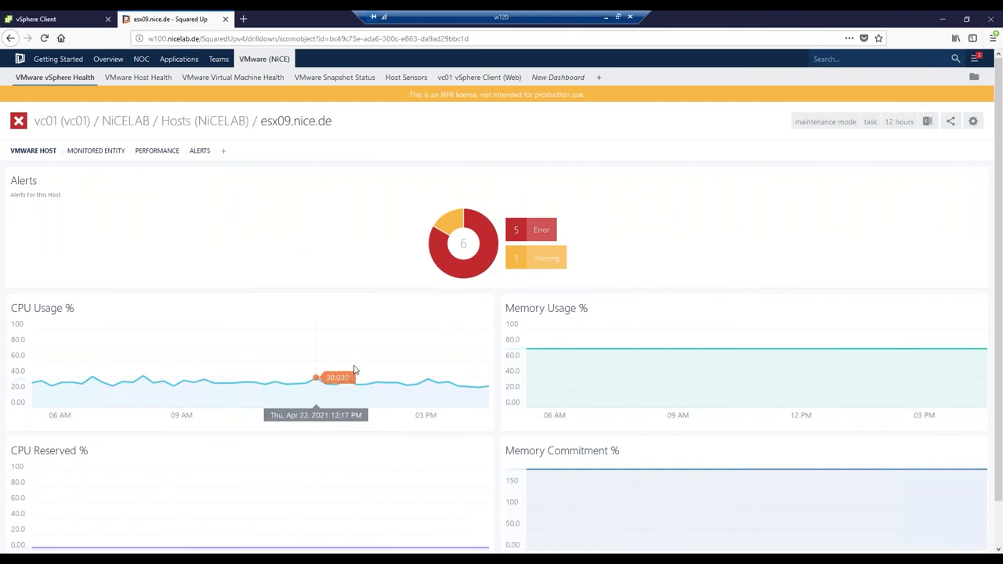
pyautogui.scroll(-1, 354, 370)
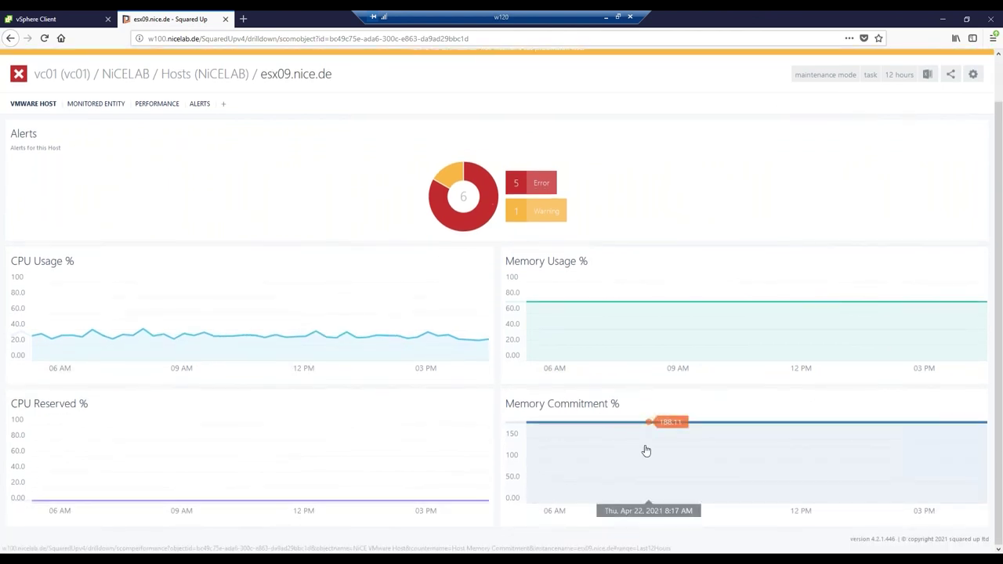
# Step: Open the Host Memory Commitment chart for esx09.nice.de and set its time range to 3 months
pyautogui.click(601, 463)
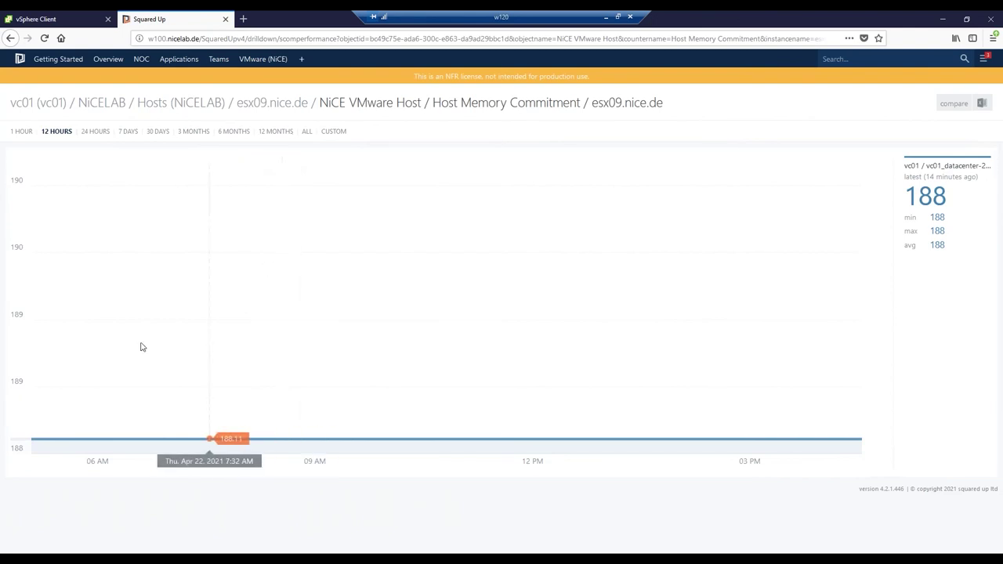
pyautogui.click(184, 133)
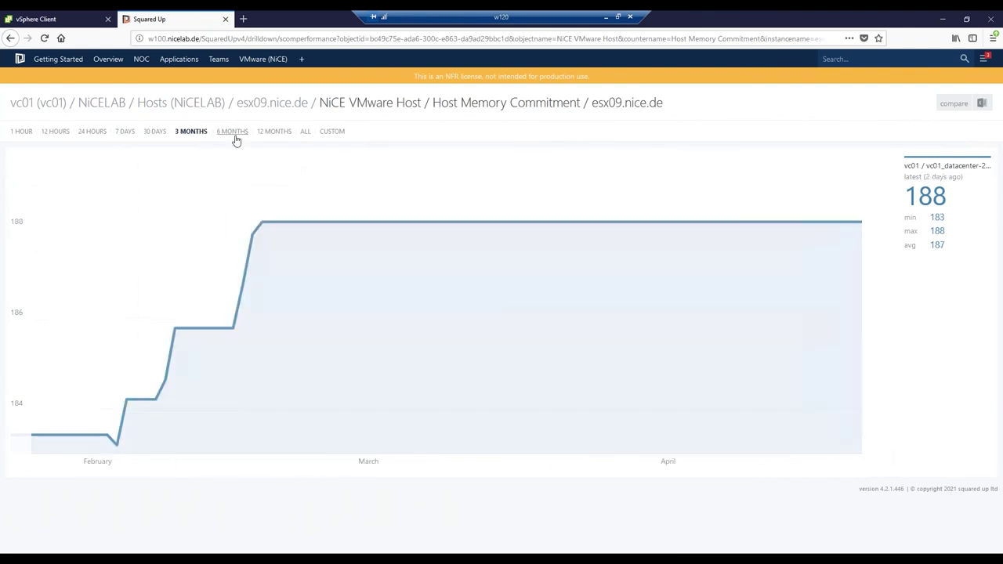